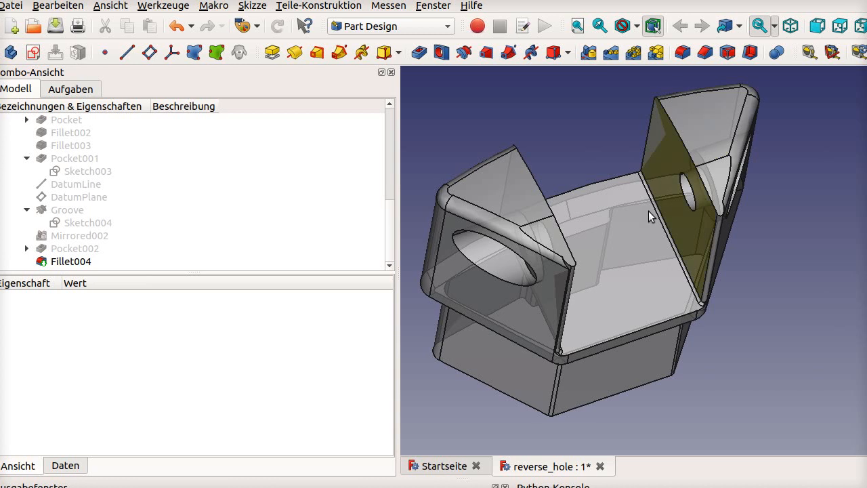
Show the YZ_Plane from the body's Origin so it is displayed through the part
middle_click_drag(659, 269, 680, 280)
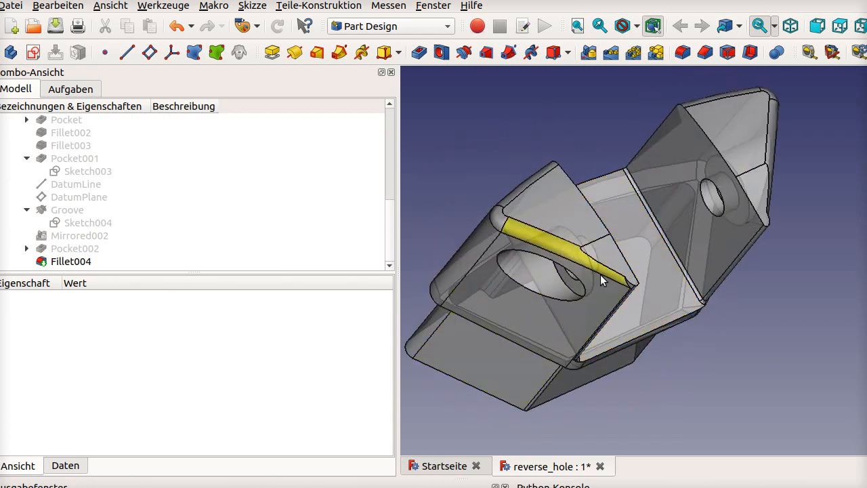
middle_click_drag(600, 274, 657, 252)
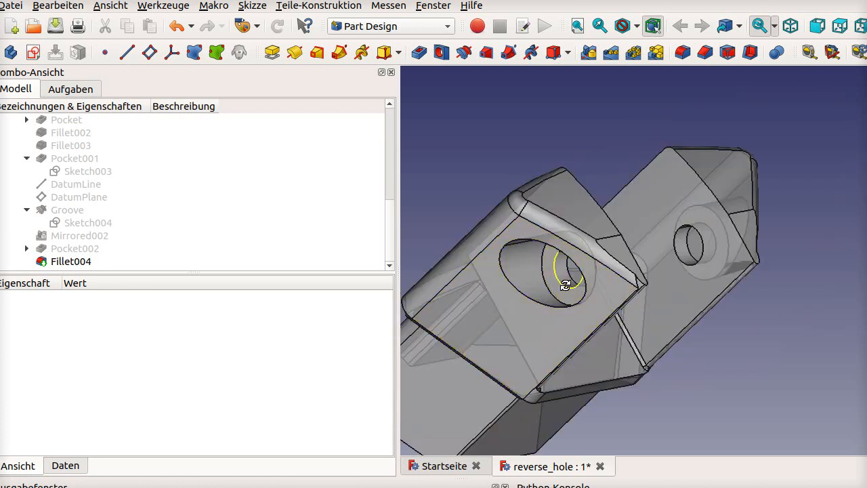
middle_click_drag(569, 278, 519, 299)
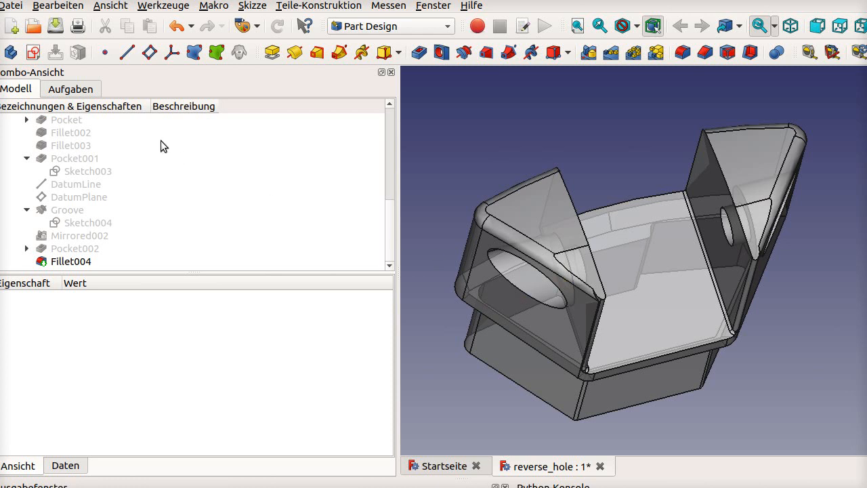
scroll(160, 140, "up", 4)
left_click(83, 160)
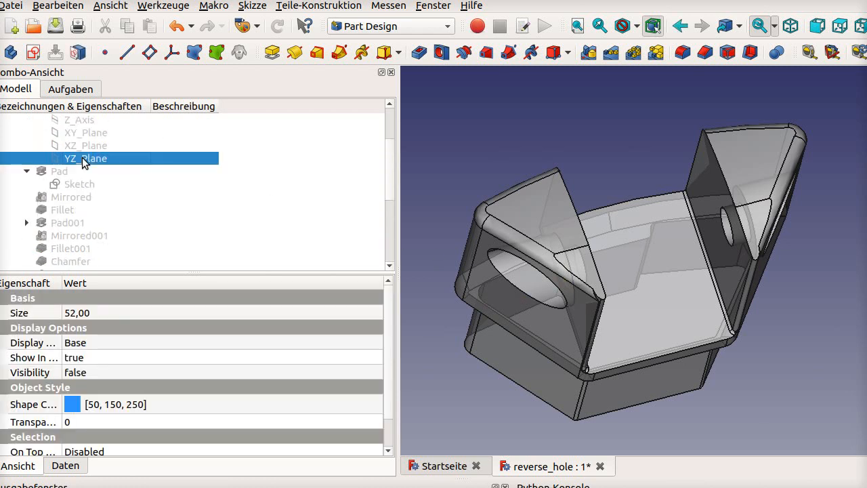
key("space")
mouse_move(561, 219)
middle_mouse_down()
mouse_move(627, 232)
mouse_move(563, 230)
middle_mouse_up()
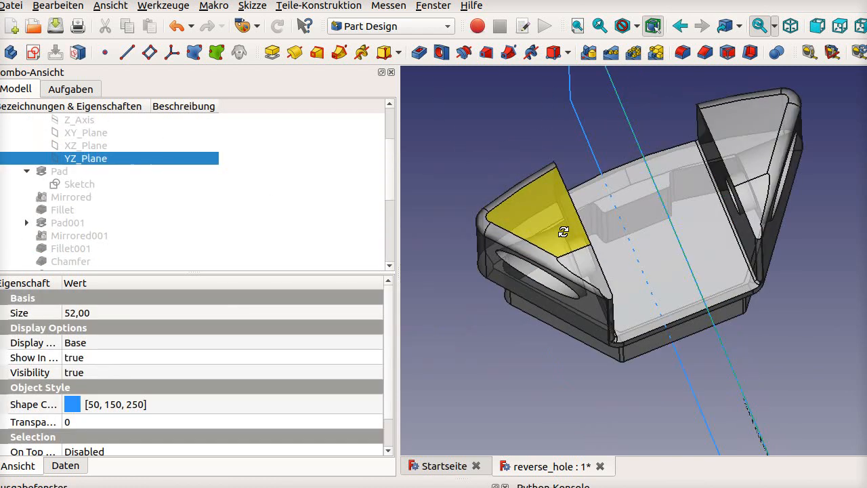
scroll(562, 232, "down", 5)
middle_click_drag(626, 235, 634, 235)
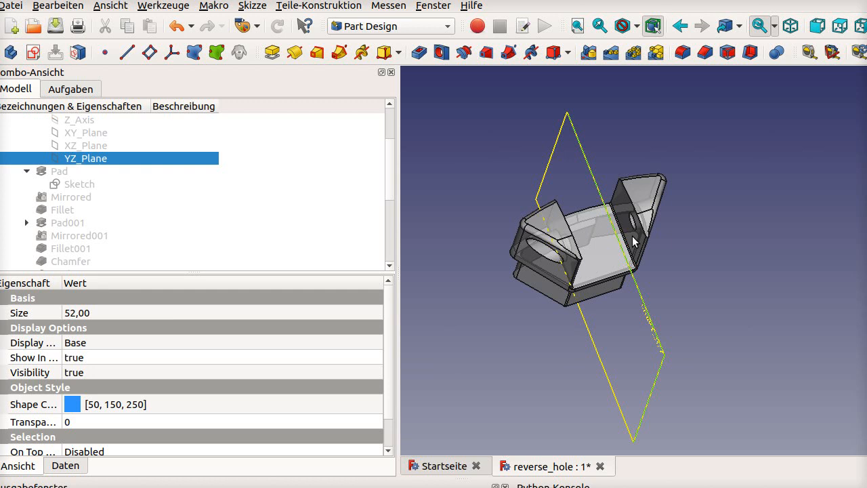
scroll(615, 250, "up", 2)
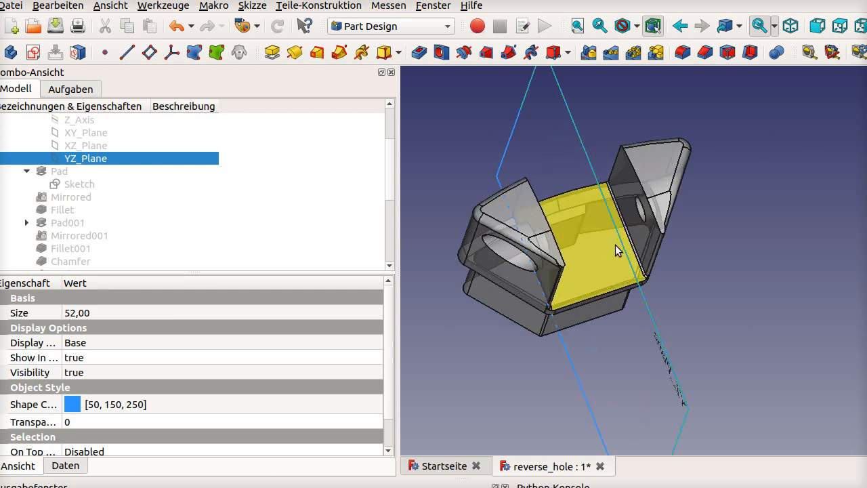
Delete Fillet004, Pocket002 and the leftover Sketch005 from the body
scroll(188, 220, "down", 5)
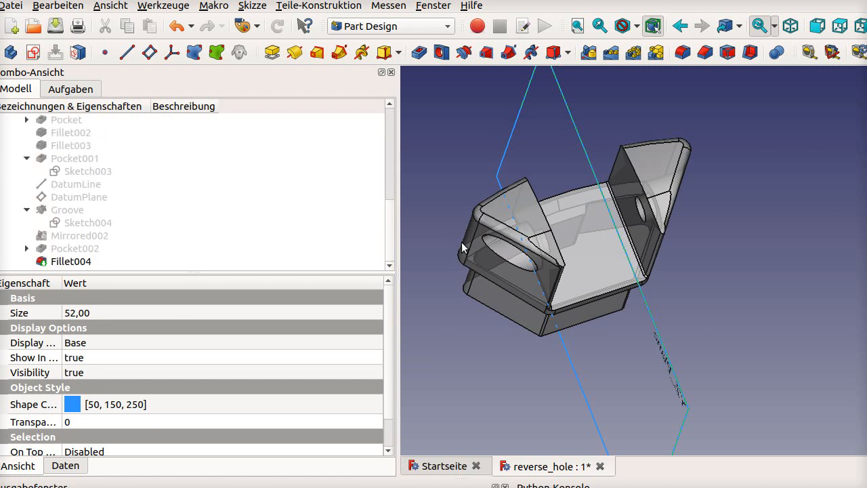
left_click(81, 260)
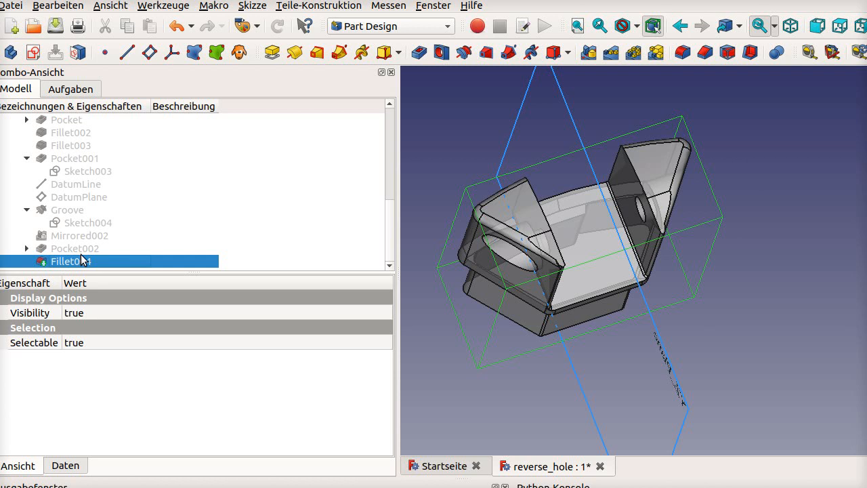
key("Delete")
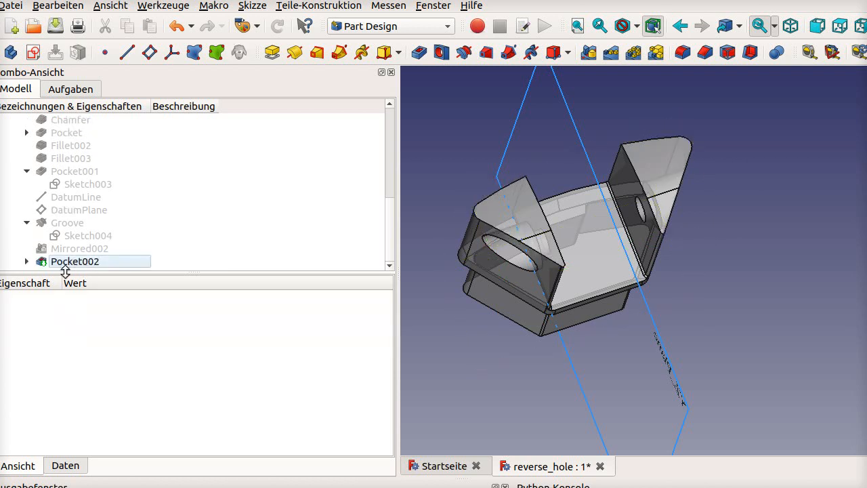
left_click(68, 264)
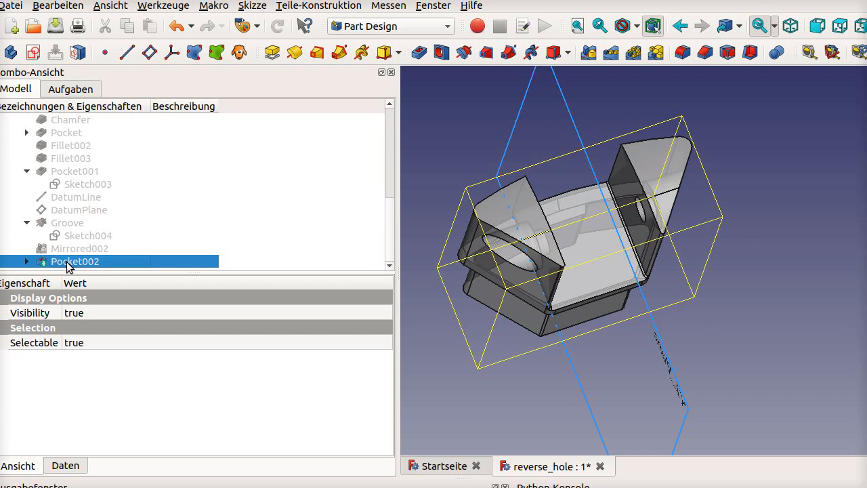
key("Delete")
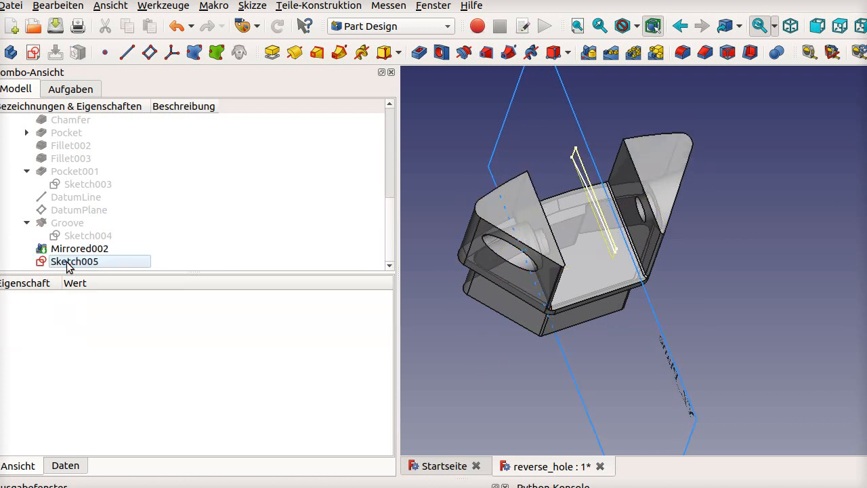
left_click(67, 264)
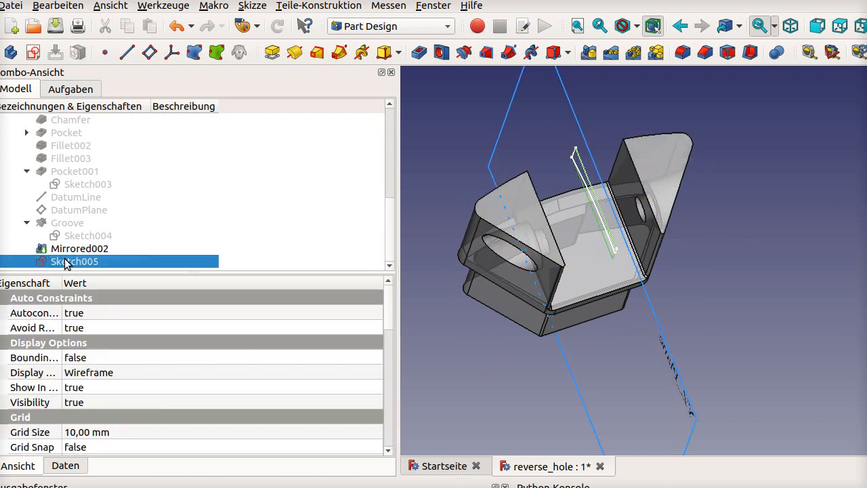
key("Delete")
Delete the Mirrored002 and Groove features, keeping Sketch004 in the body
left_click(67, 263)
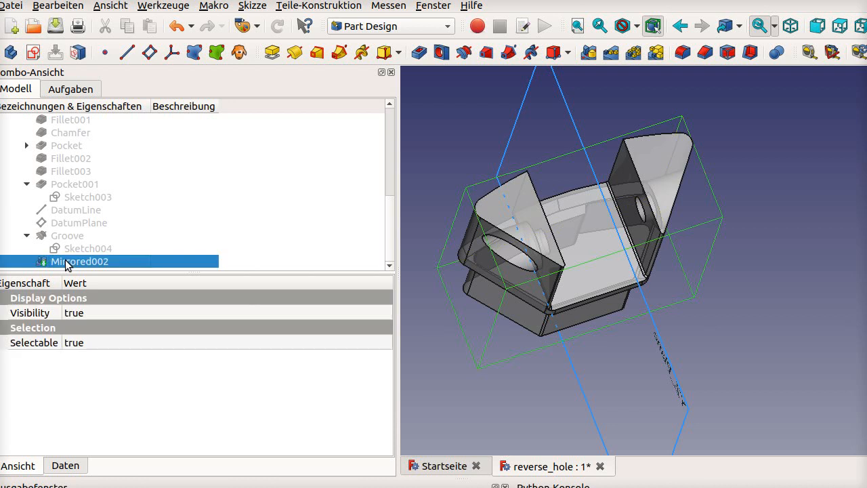
key("Delete")
middle_click_drag(636, 267, 604, 252)
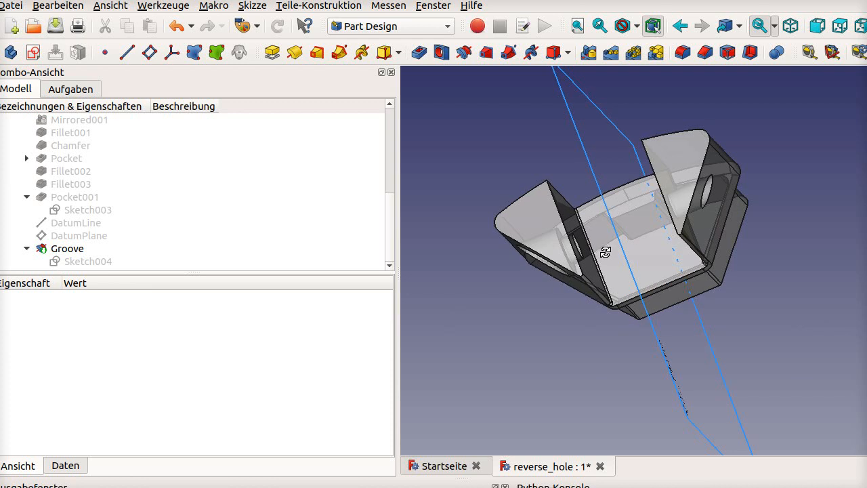
left_click(70, 250)
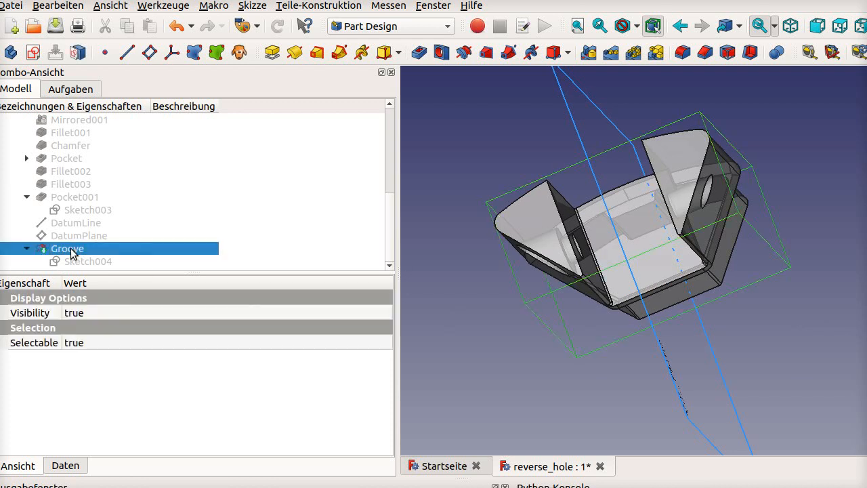
key("Delete")
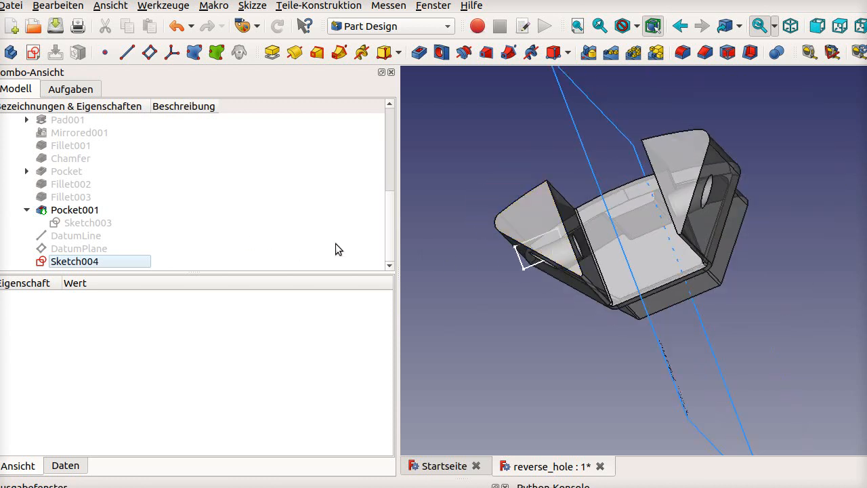
Show the XY_Plane from the body's Origin alongside the YZ_Plane
middle_click_drag(566, 288, 602, 272)
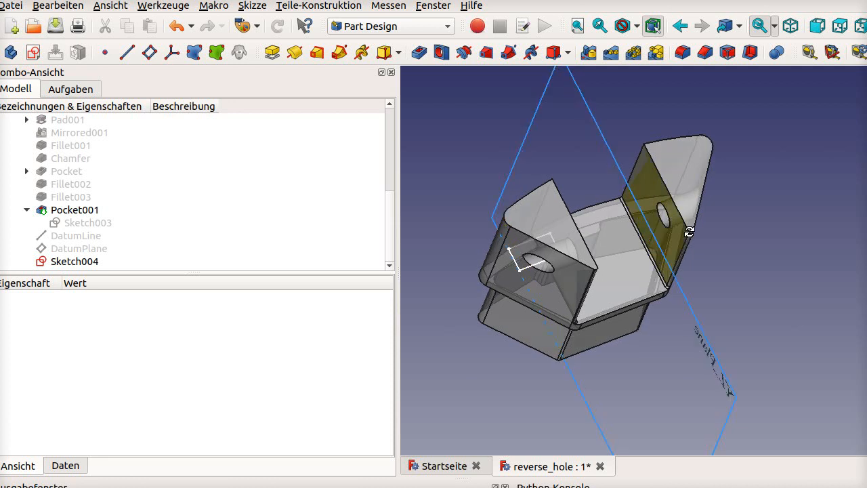
middle_click_drag(655, 242, 770, 217)
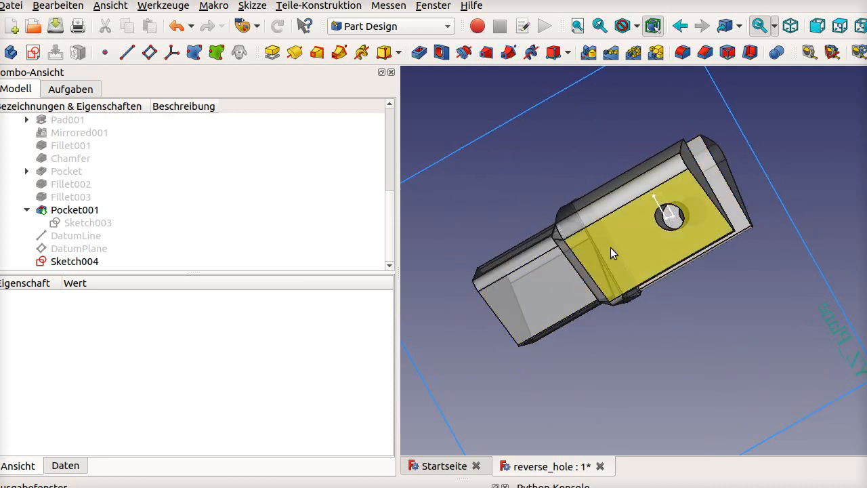
middle_click_drag(610, 247, 604, 245)
scroll(108, 186, "up", 5)
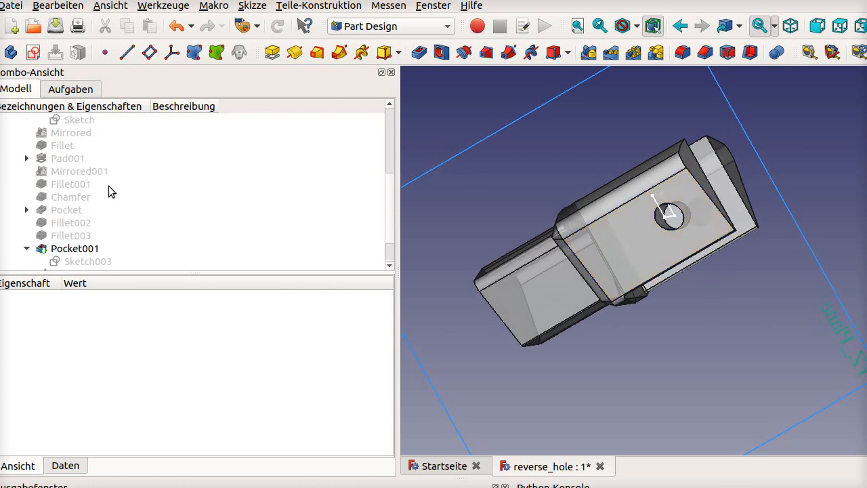
left_click(85, 185)
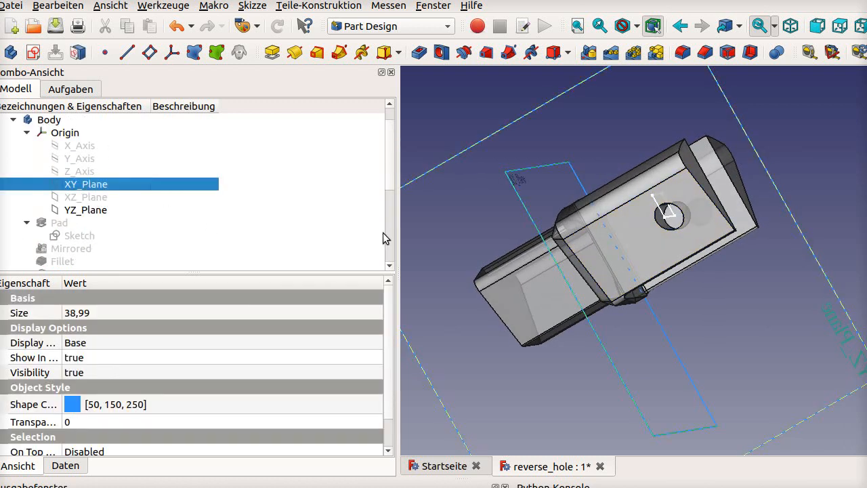
mouse_move(467, 230)
middle_mouse_down()
mouse_move(508, 228)
mouse_move(461, 235)
middle_mouse_up()
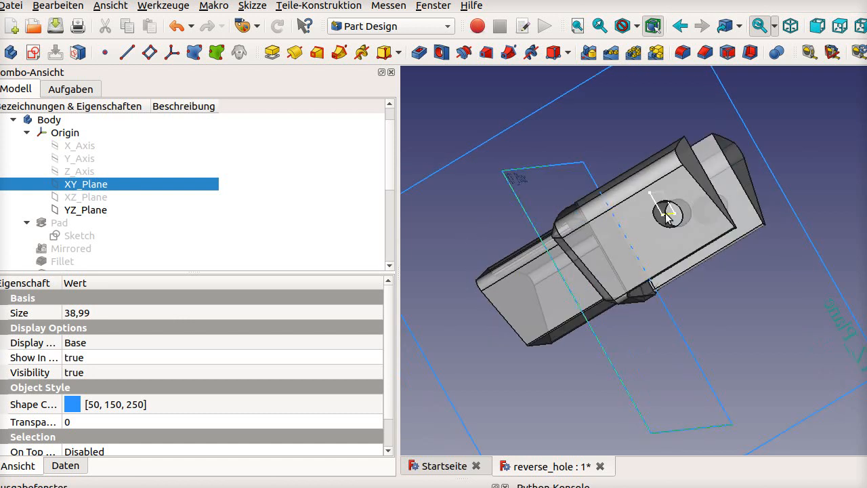
middle_click(595, 229)
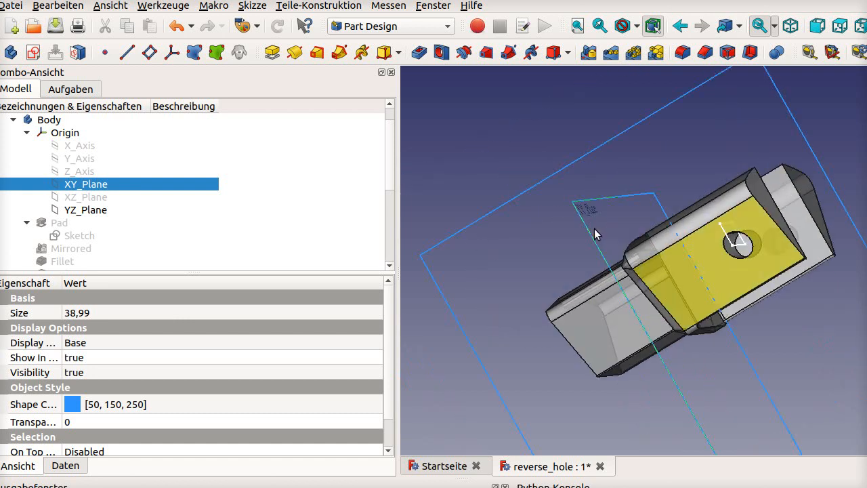
Show the XZ_Plane to check its position against the part, and hide it again
left_click(81, 197)
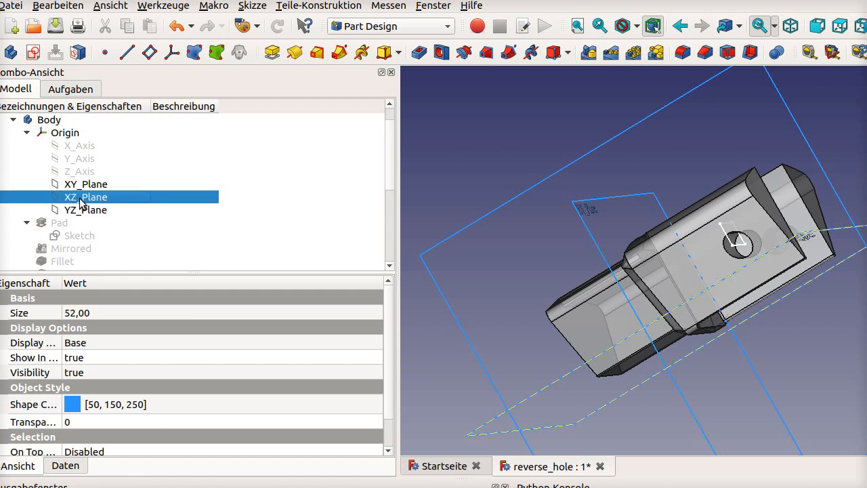
middle_click_drag(562, 243, 558, 255)
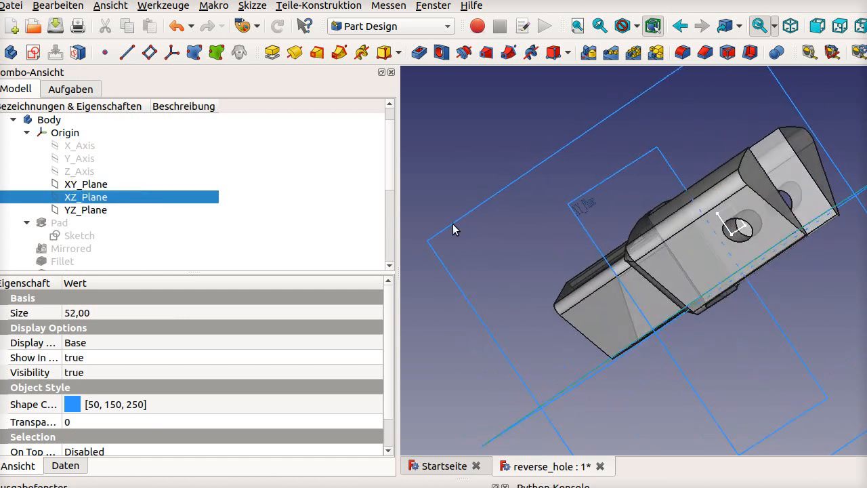
key("space")
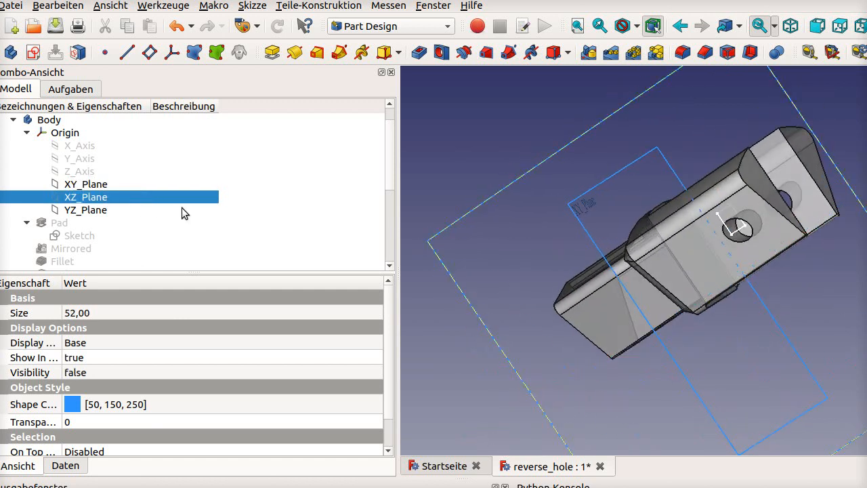
Show Sketch003, the circle sketch belonging to Pocket001
middle_click_drag(532, 231, 502, 266)
scroll(750, 125, "up", 4)
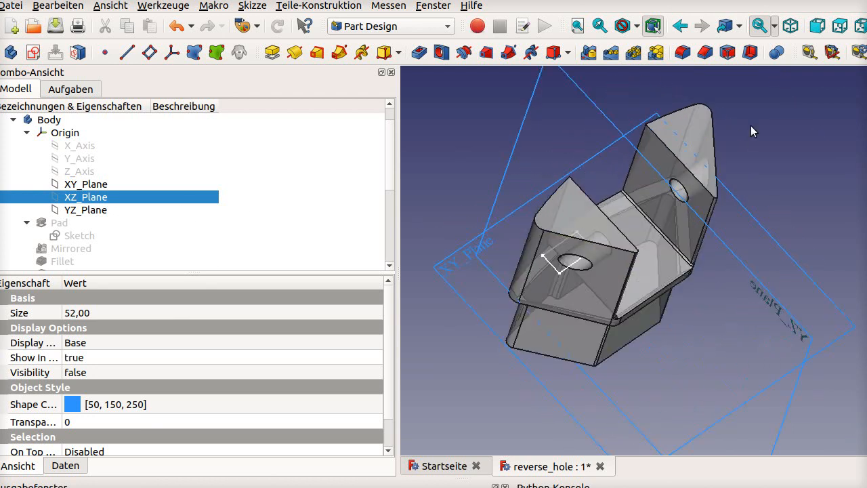
scroll(750, 125, "down", 2)
scroll(127, 235, "down", 4)
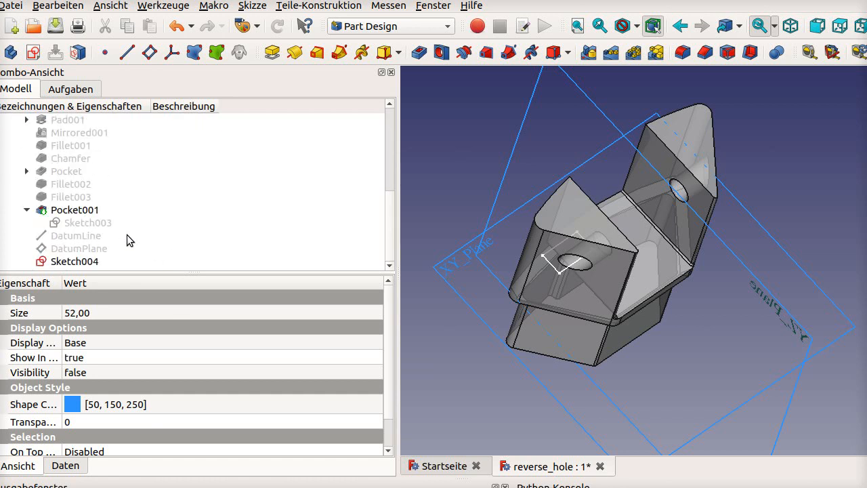
left_click(76, 224)
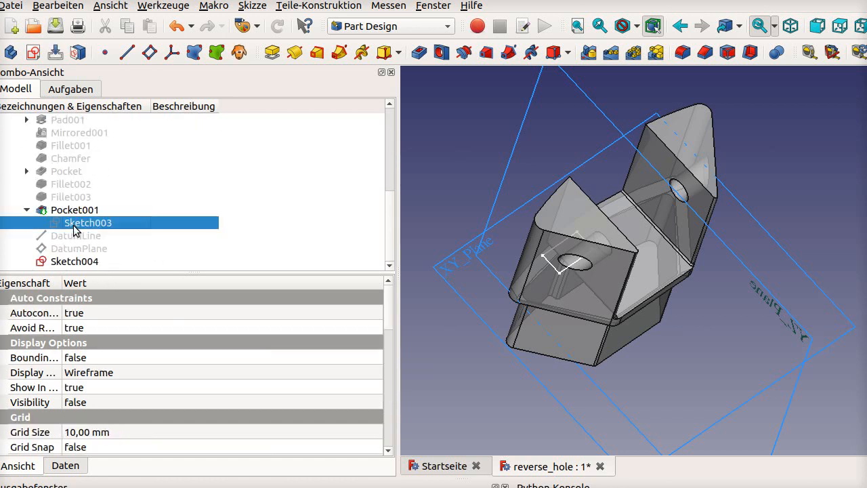
key("space")
scroll(622, 259, "up", 2)
scroll(622, 259, "down", 2)
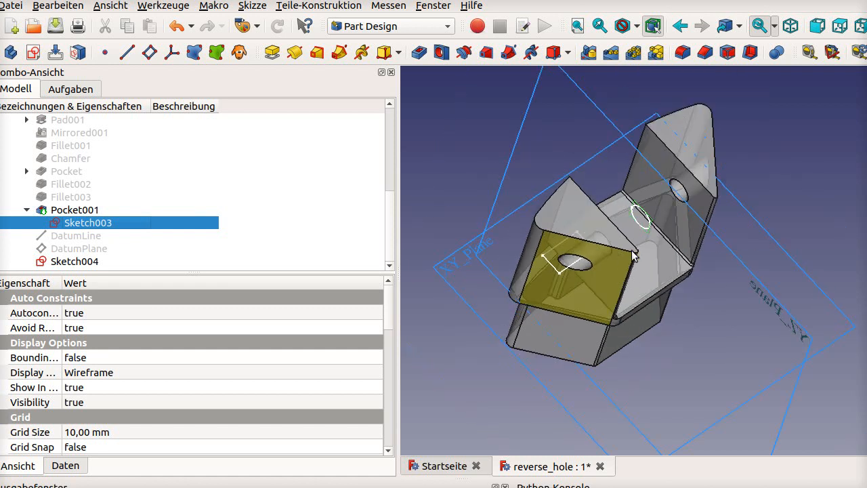
middle_click_drag(631, 250, 692, 246)
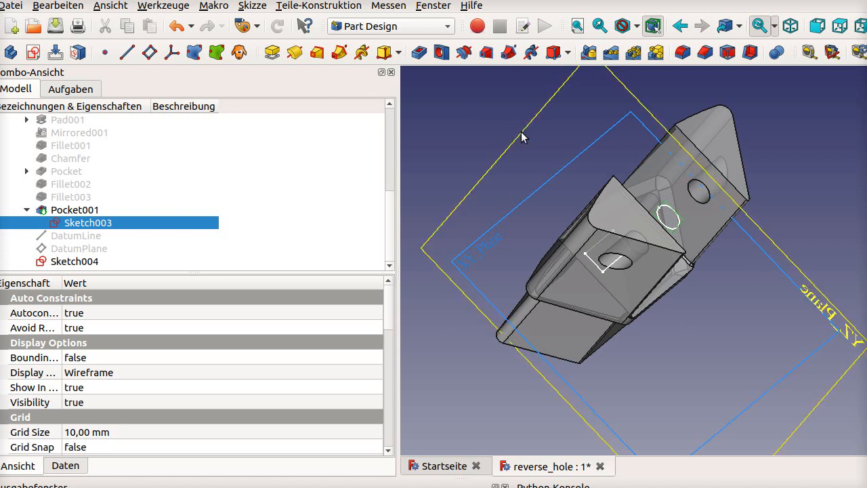
Open the parameters of Pocket001 to review its type and direction, and close them without changes
mouse_move(524, 161)
middle_mouse_down()
mouse_move(499, 197)
mouse_move(489, 184)
mouse_move(499, 204)
middle_mouse_up()
left_click(85, 214)
right_click(84, 212)
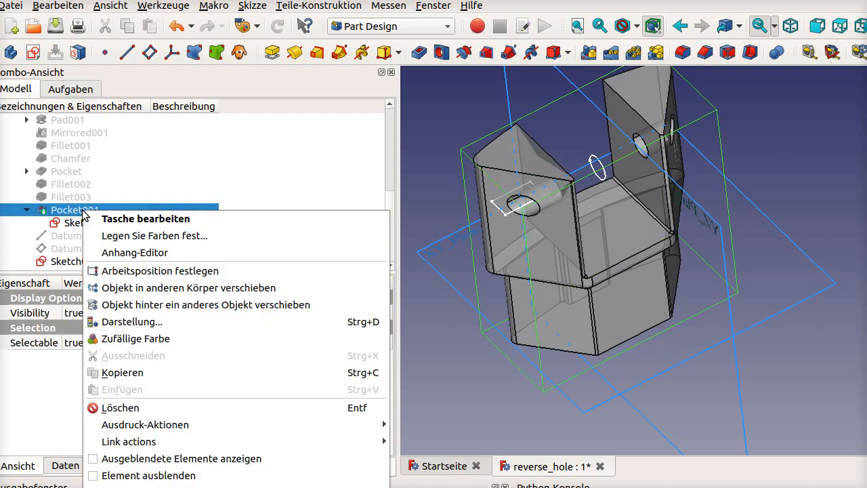
left_click(122, 220)
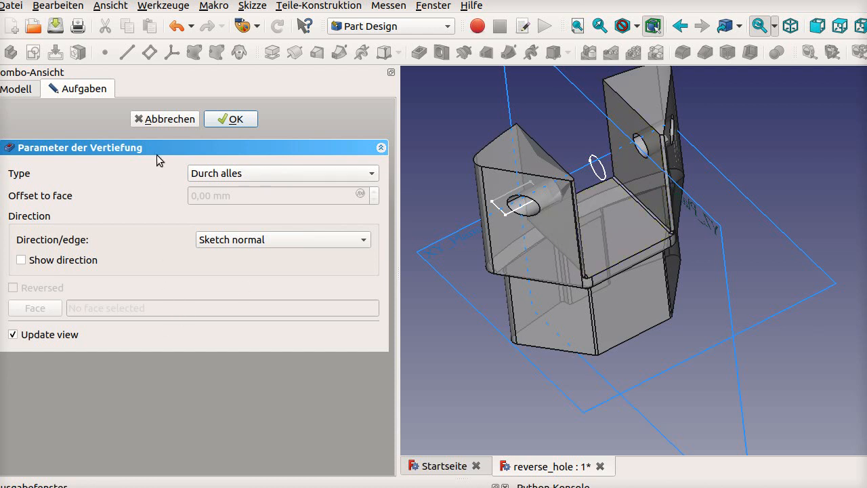
left_click(174, 120)
Examine the circular edge of Pocket001's hole on the far lug as the reference for DatumLine
middle_click_drag(541, 218, 549, 219)
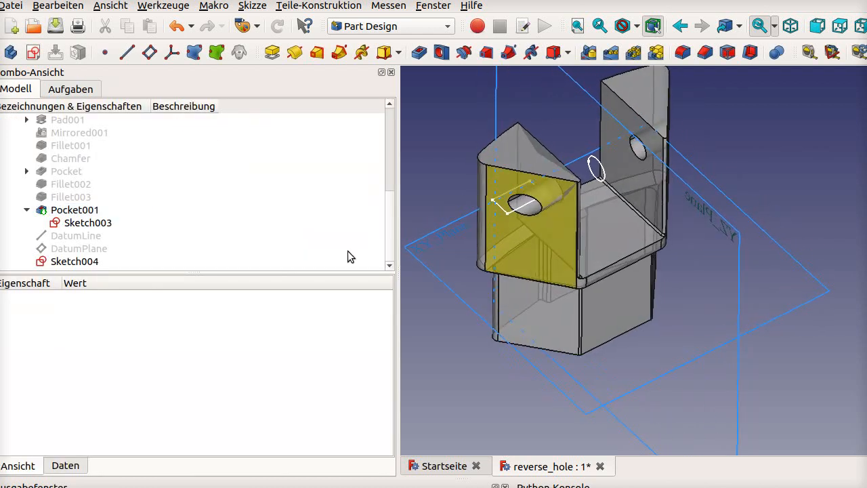
left_click(59, 235)
mouse_move(588, 220)
middle_mouse_down()
mouse_move(579, 223)
mouse_move(589, 218)
middle_mouse_up()
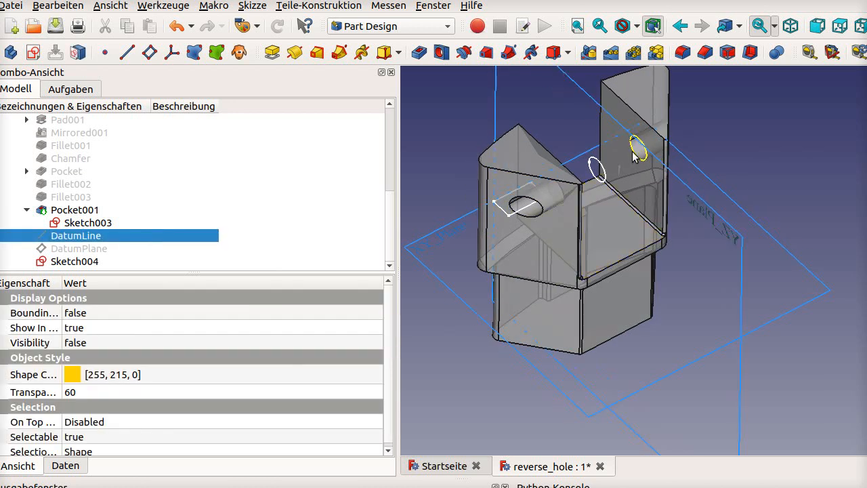
scroll(633, 153, "up", 5)
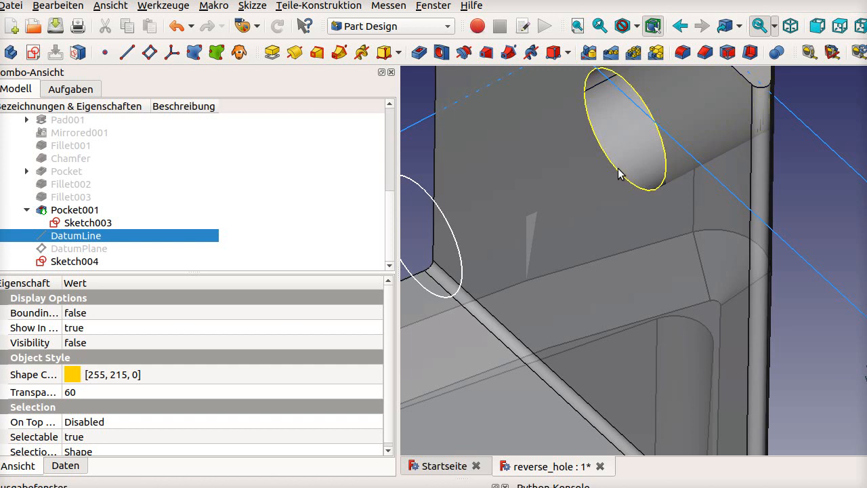
left_click(618, 173)
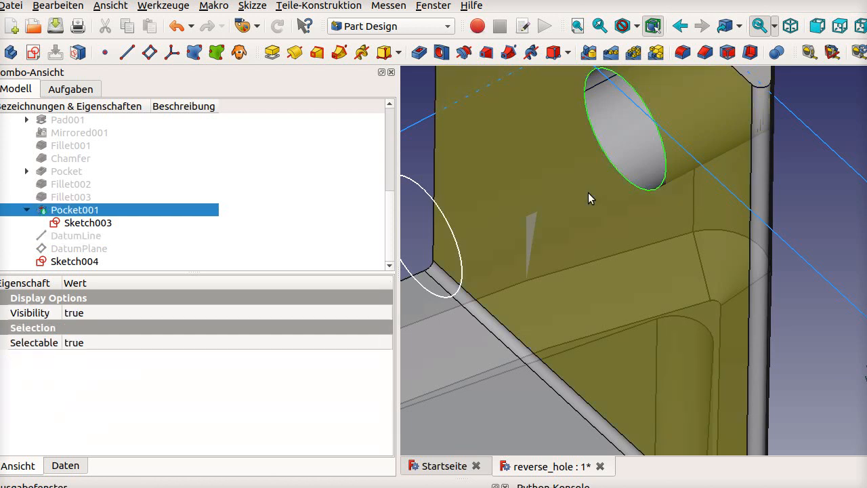
scroll(587, 198, "down", 2)
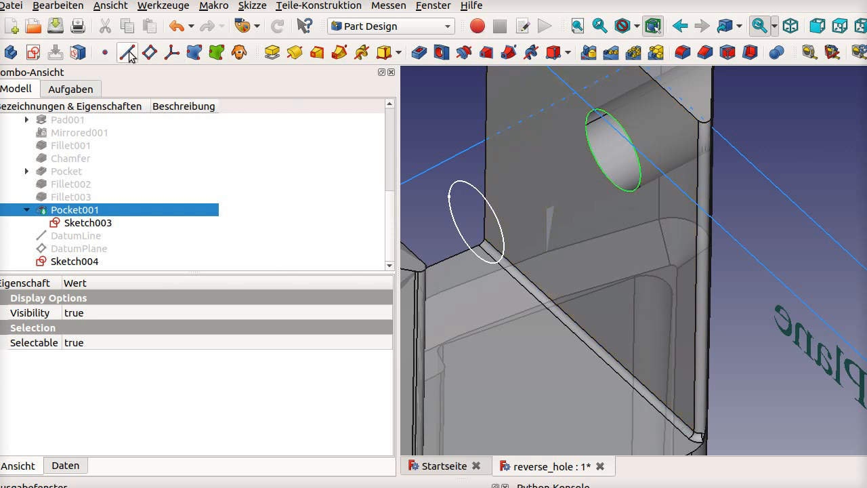
Show DatumLine, the axis running through both holes of the part
left_click(76, 236)
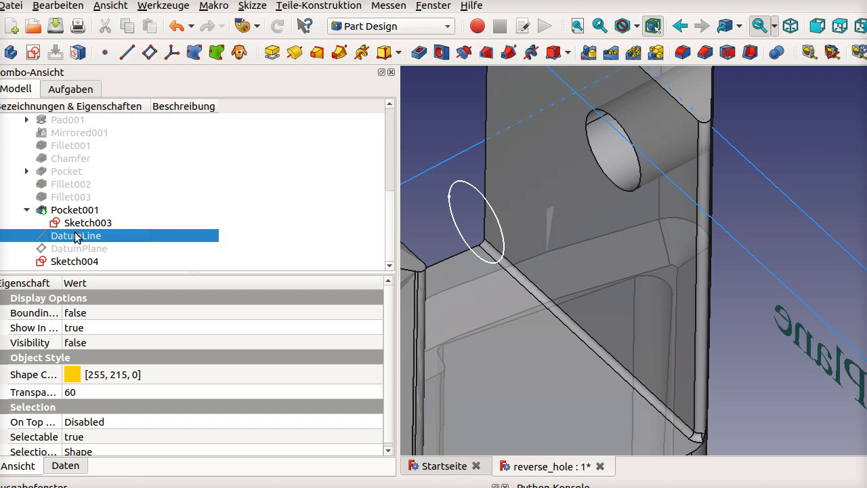
key("space")
scroll(551, 190, "down", 6)
middle_click_drag(551, 189, 591, 193)
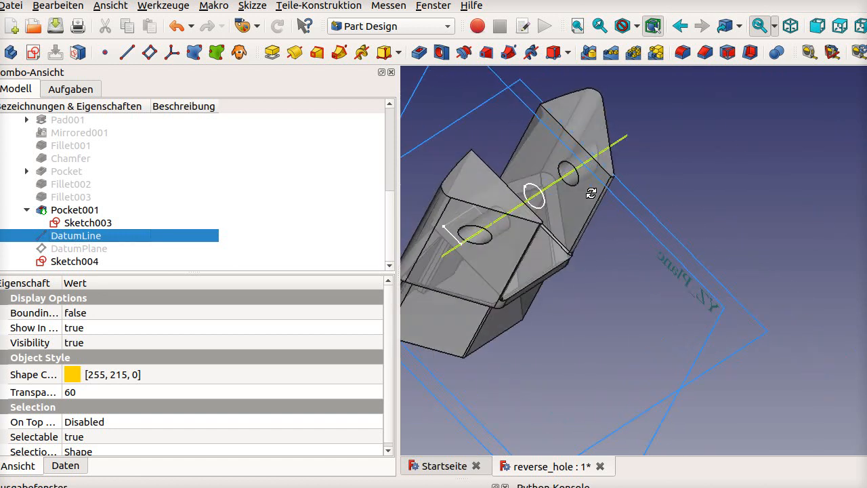
Open the attachment settings of DatumLine to review its reference and mode, and cancel without changes
right_click(82, 236)
left_click(128, 241)
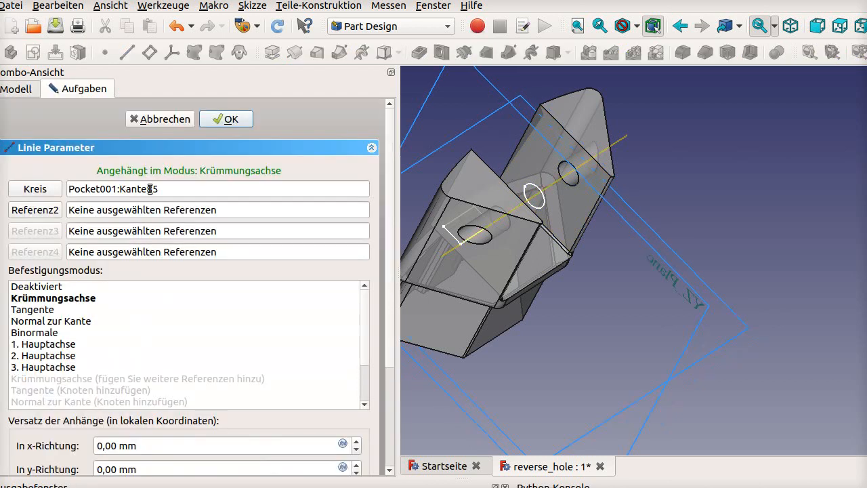
left_click(169, 120)
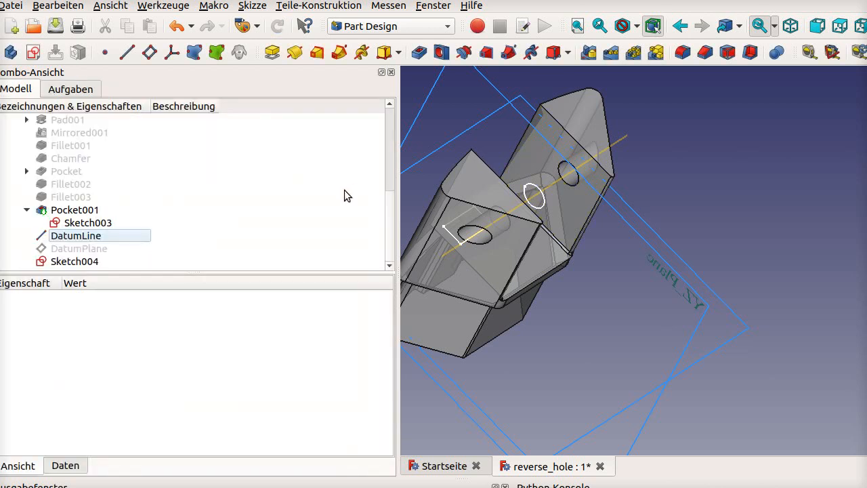
Show DatumPlane together with DatumLine on the part
middle_click_drag(508, 207, 666, 190)
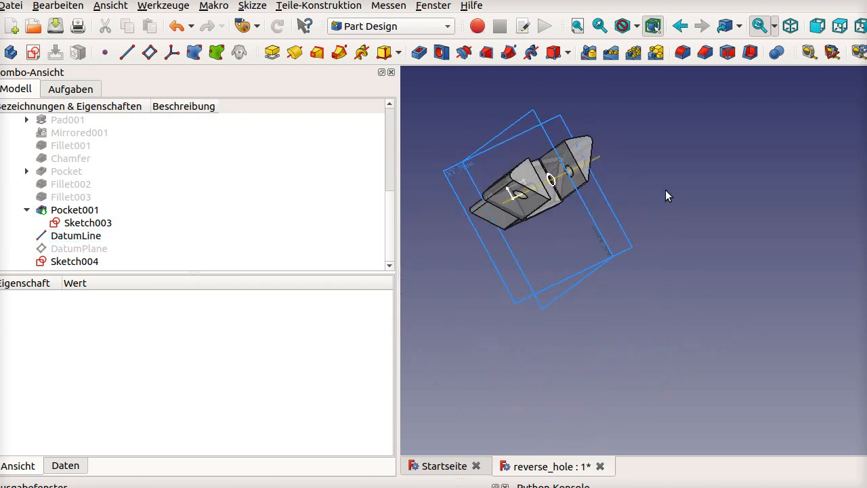
scroll(522, 196, "up", 3)
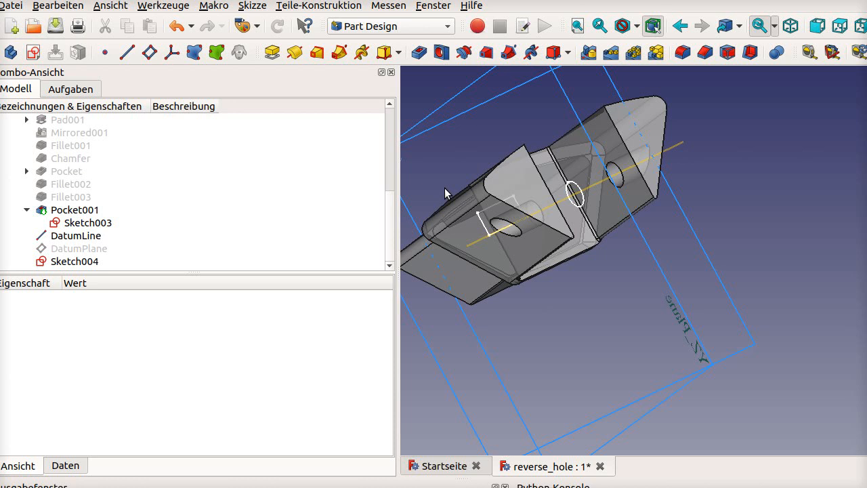
scroll(445, 192, "down", 5)
scroll(444, 193, "up", 3)
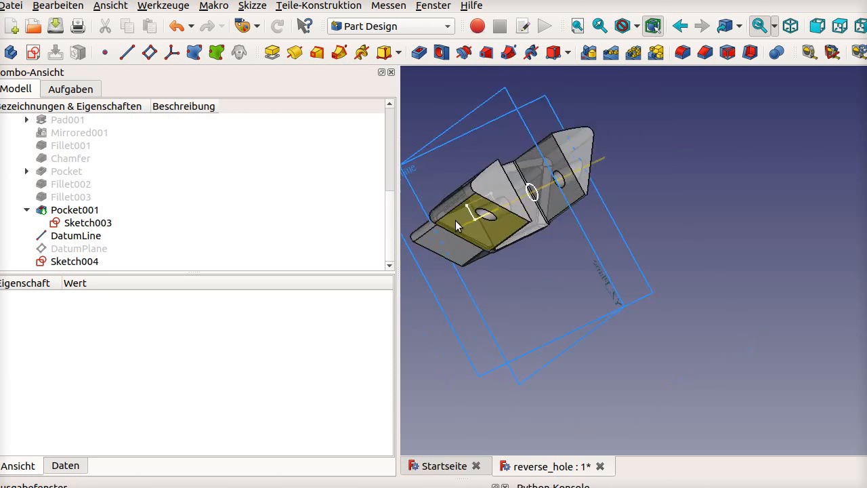
left_click(585, 181)
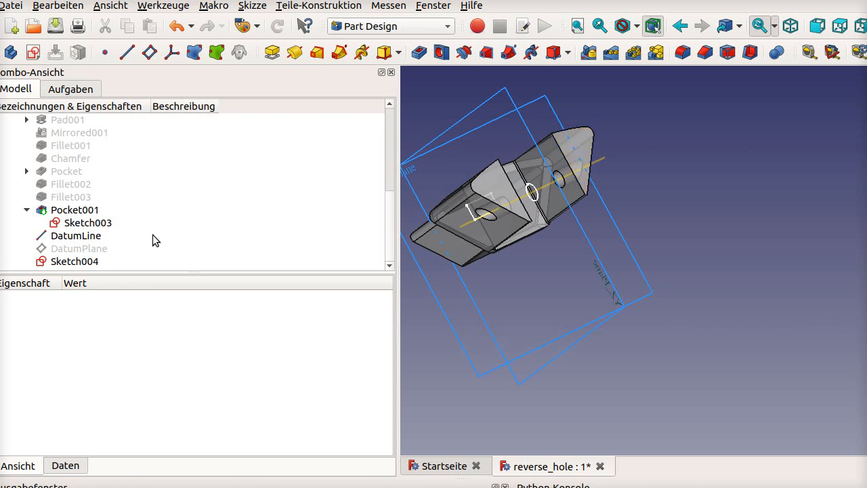
left_click(99, 252)
key("space")
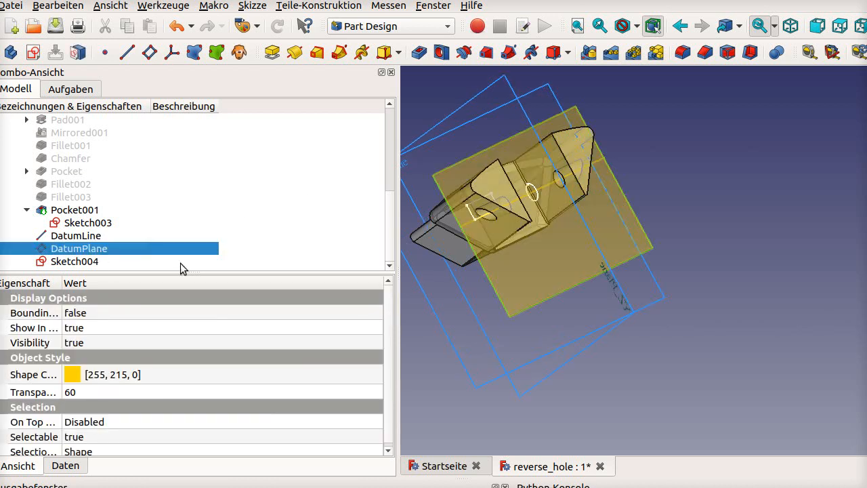
Compare DatumPlane with the XY_Plane and review its attachment reference, mode and offsets, cancelling without changes
middle_click_drag(519, 275, 584, 266)
scroll(584, 265, "down", 4)
scroll(442, 240, "up", 5)
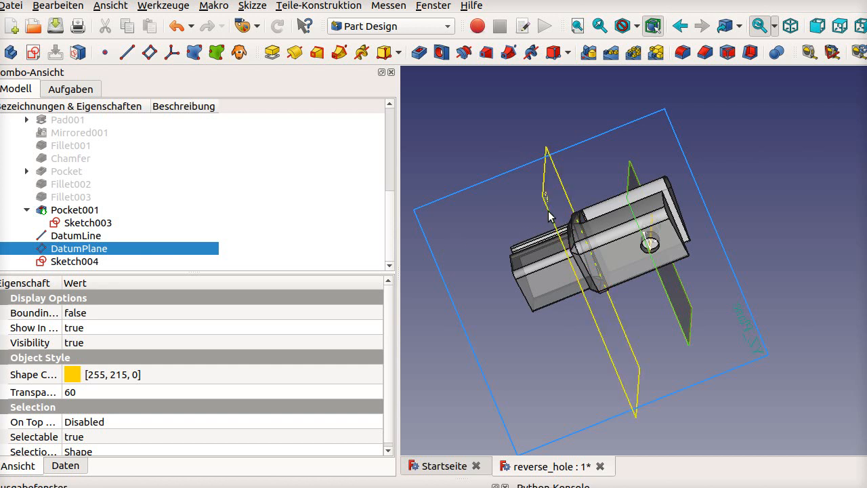
middle_click_drag(515, 219, 472, 247)
scroll(516, 201, "up", 5)
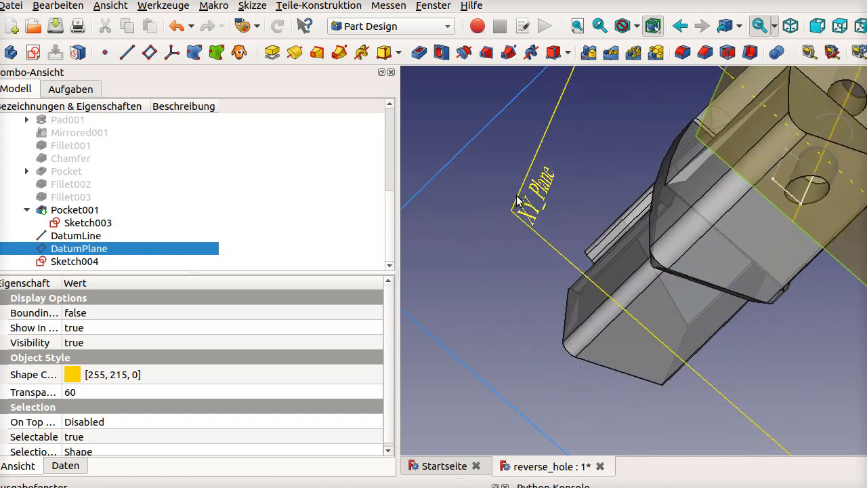
scroll(519, 198, "down", 5)
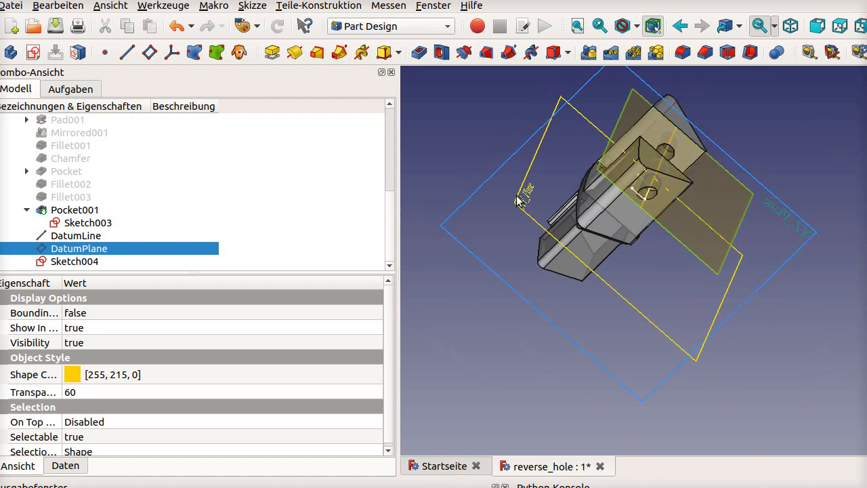
right_click(75, 254)
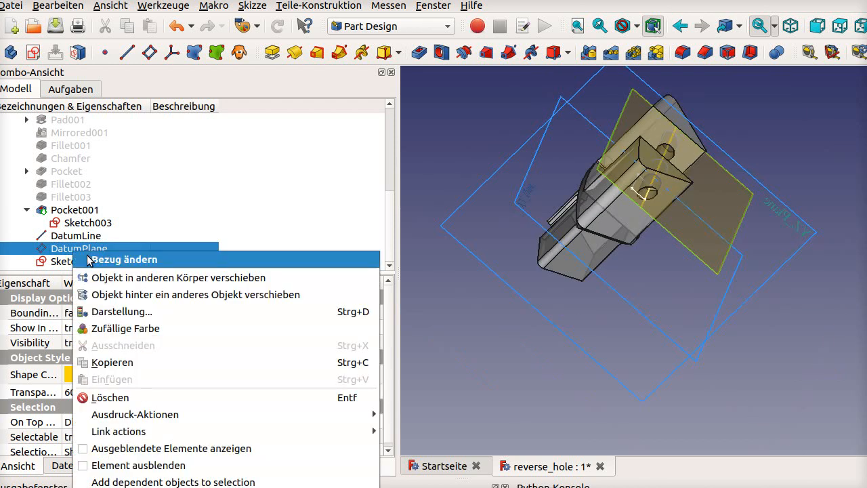
left_click(93, 260)
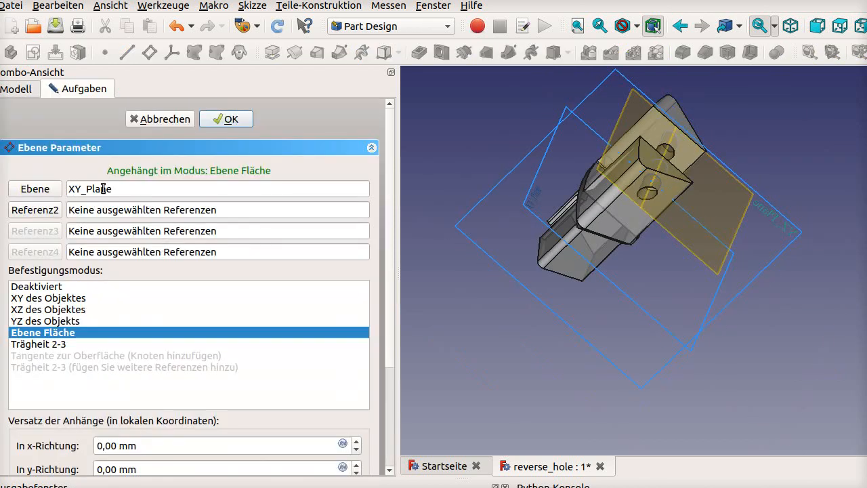
scroll(191, 317, "down", 1)
scroll(192, 317, "down", 1)
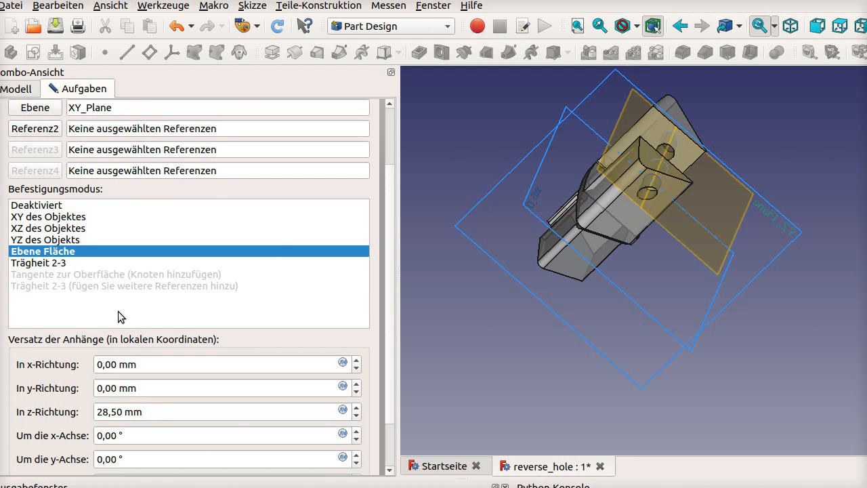
scroll(109, 196, "up", 2)
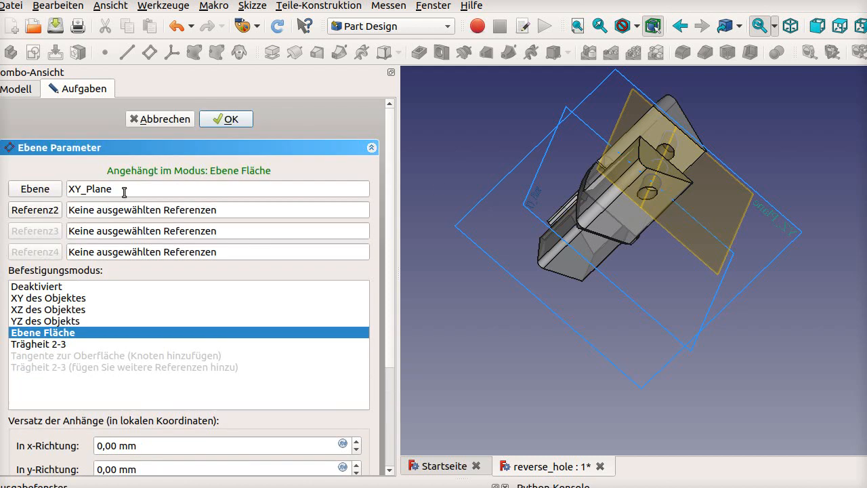
left_click(183, 120)
Open Sketch004 to review its rectangle and dimensions, and close it without changes
middle_click_drag(798, 179, 839, 223)
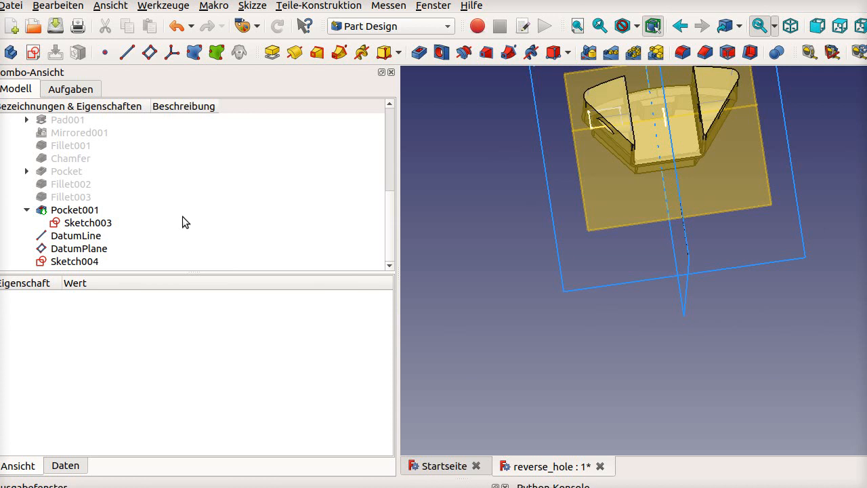
left_click(79, 261)
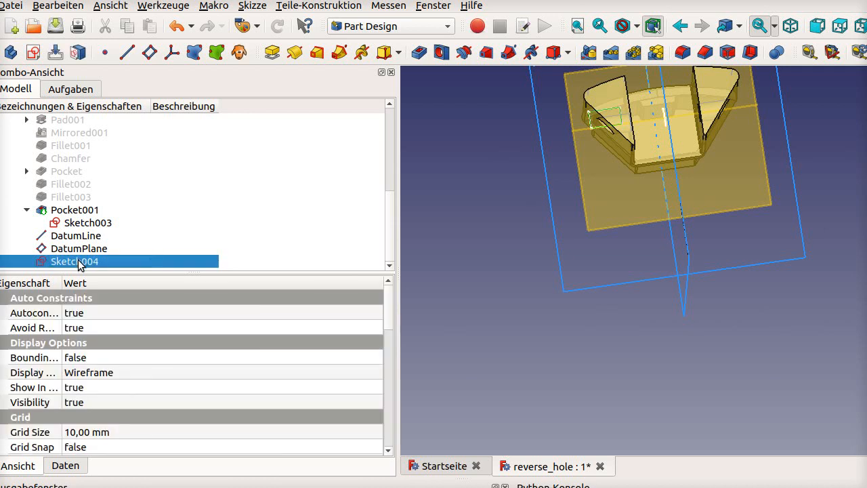
right_click(78, 260)
left_click(106, 269)
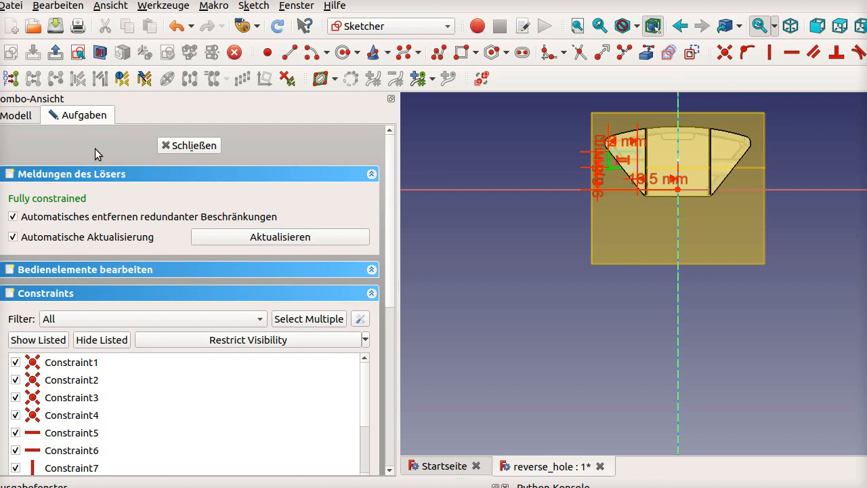
scroll(677, 102, "up", 5)
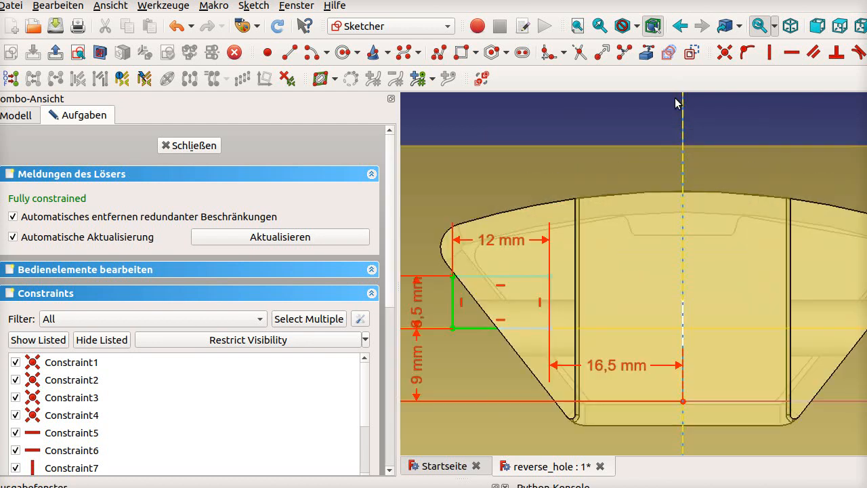
scroll(675, 103, "down", 2)
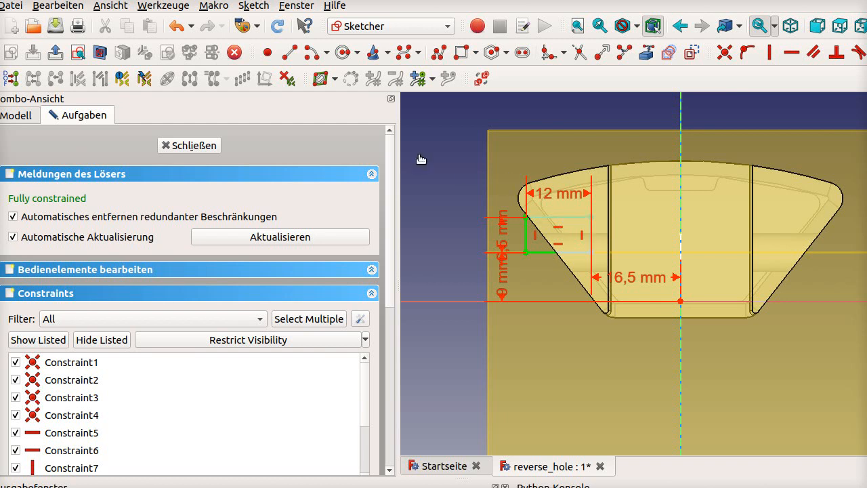
left_click(183, 146)
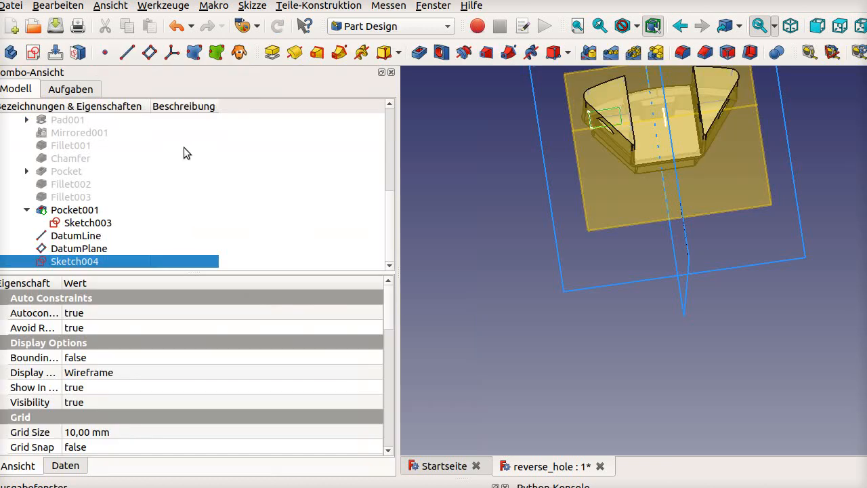
Hide DatumPlane and show it again to check where it cuts through the part
left_click(86, 249)
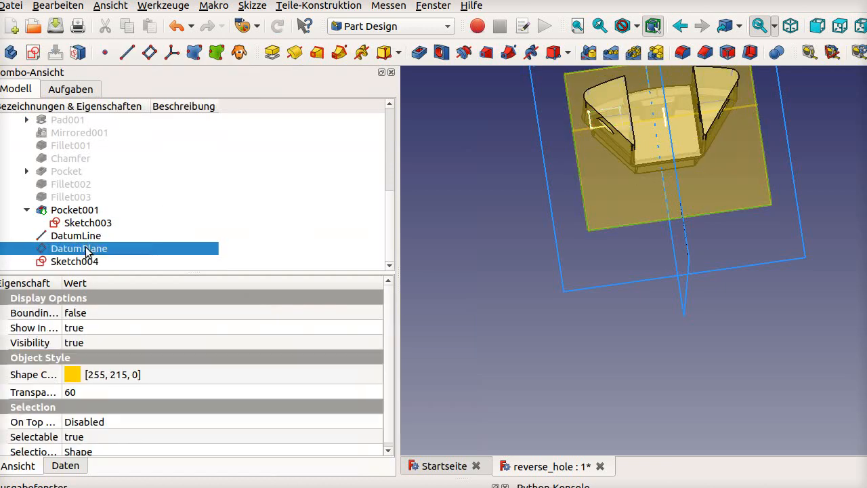
key("space")
key("space")
scroll(606, 78, "up", 4)
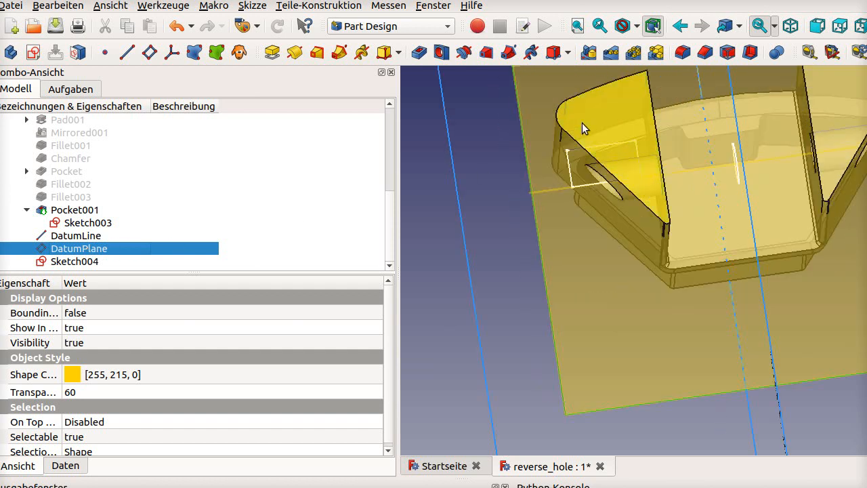
Reopen Sketch004 to examine how its rectangle lies relative to the hole and the slanted outer face, then close it
left_click(82, 264)
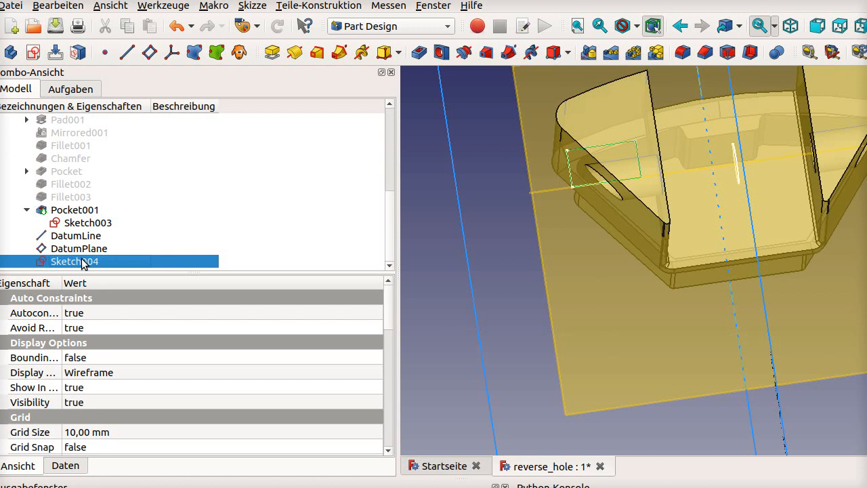
right_click(82, 263)
left_click(97, 267)
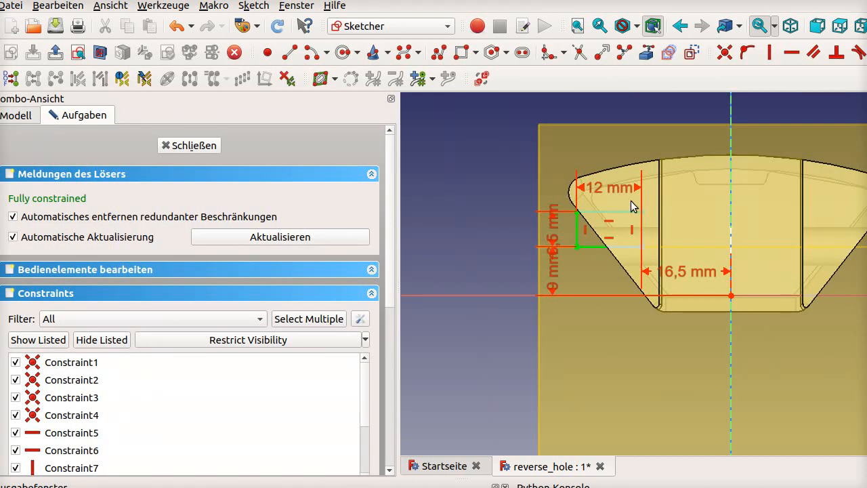
scroll(626, 202, "up", 2)
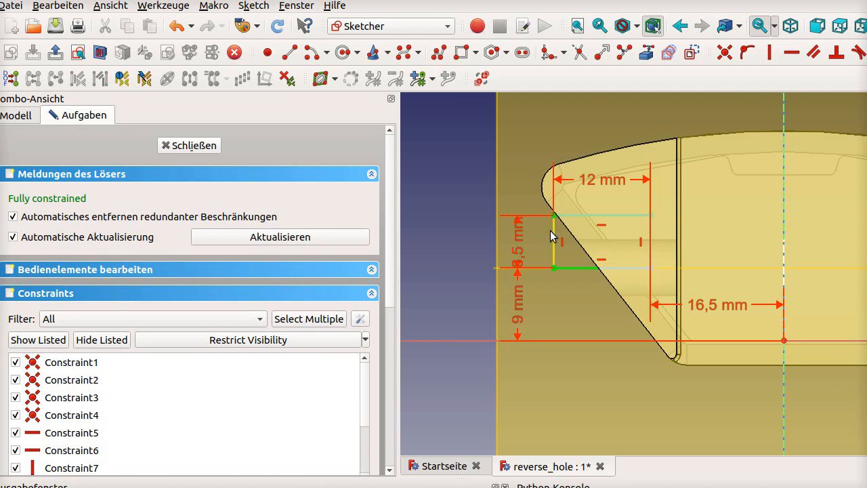
scroll(552, 236, "down", 3)
mouse_move(558, 239)
middle_mouse_down()
mouse_move(669, 298)
mouse_move(692, 297)
middle_mouse_up()
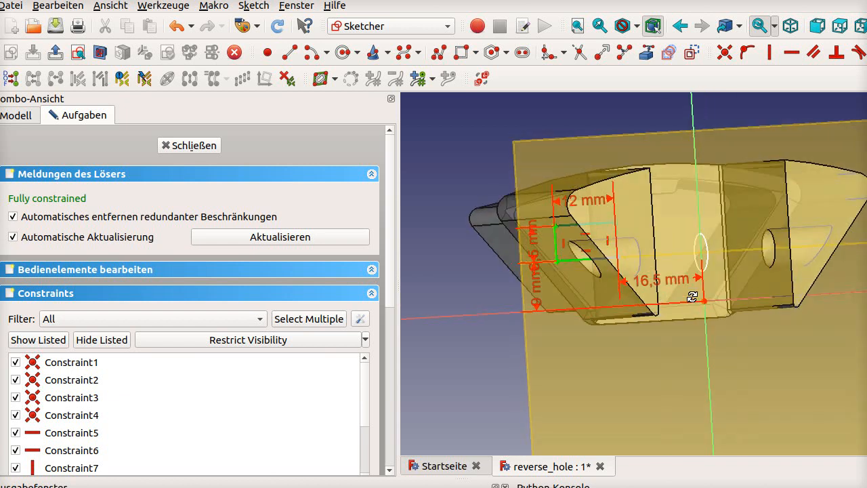
left_click(203, 146)
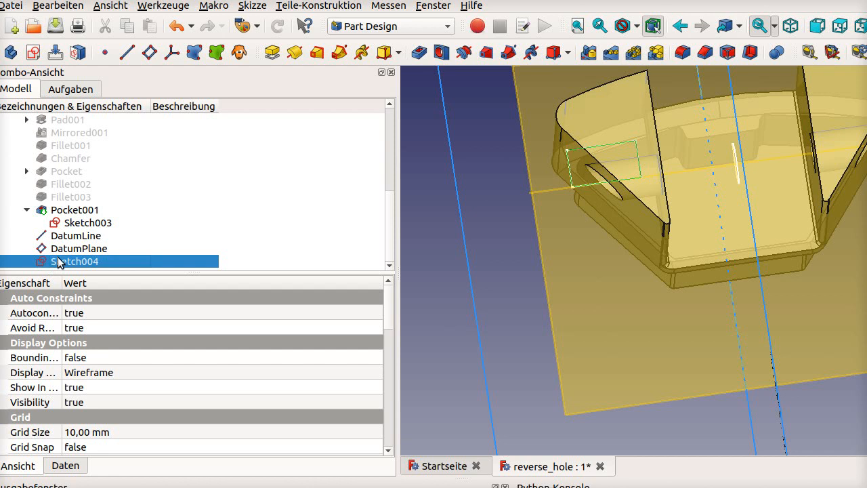
Cut a 360° groove from Sketch004, using DatumLine as the rotation axis
left_click(465, 54)
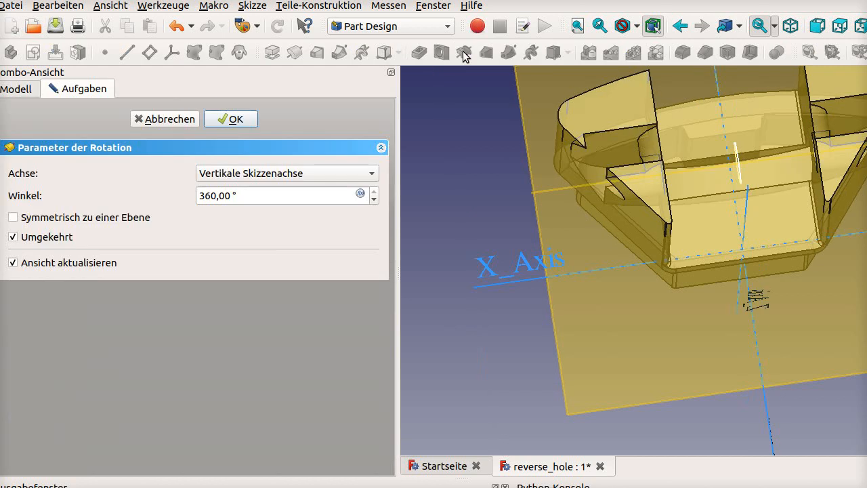
left_click(293, 175)
left_click(255, 259)
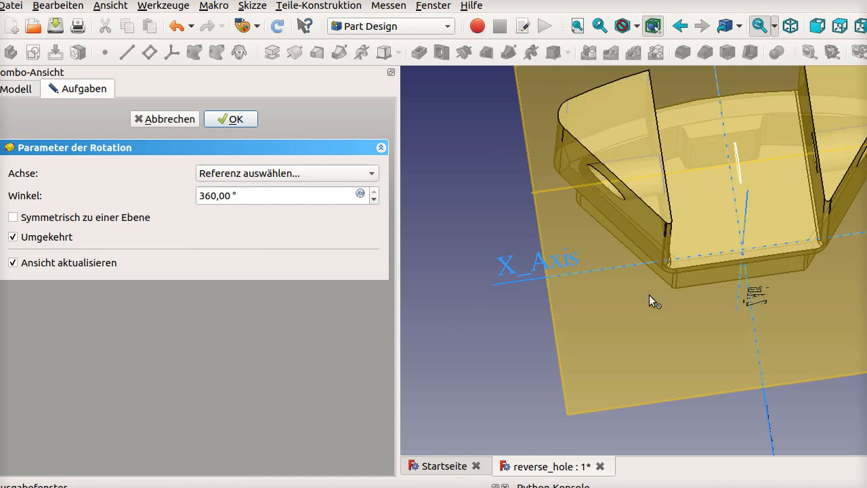
middle_click_drag(691, 318, 712, 325)
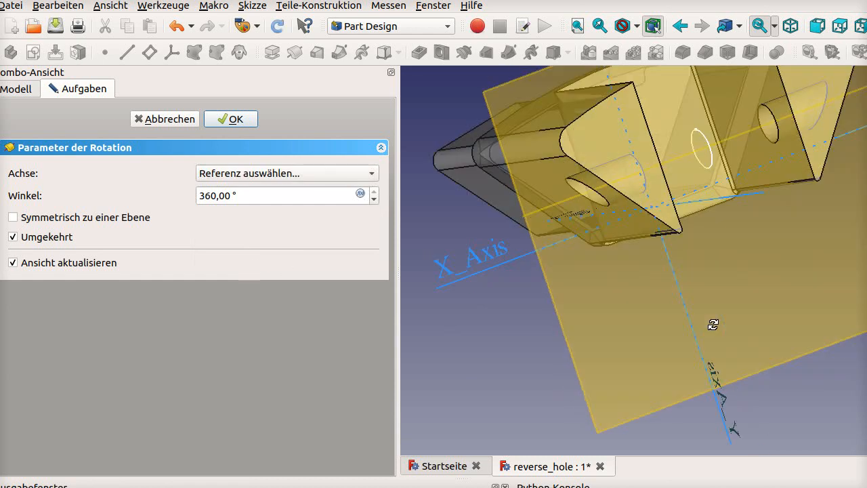
left_click(730, 138)
mouse_move(624, 216)
middle_mouse_down()
mouse_move(671, 193)
mouse_move(710, 199)
mouse_move(612, 194)
mouse_move(593, 203)
middle_mouse_up()
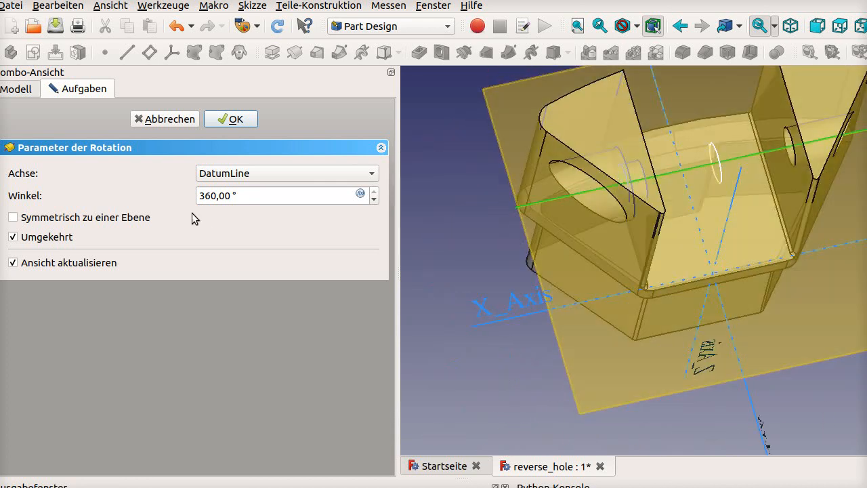
left_click(229, 121)
Hide DatumPlane and DatumLine so only the part and its remaining references show
scroll(533, 218, "down", 4)
middle_click_drag(581, 225, 596, 241)
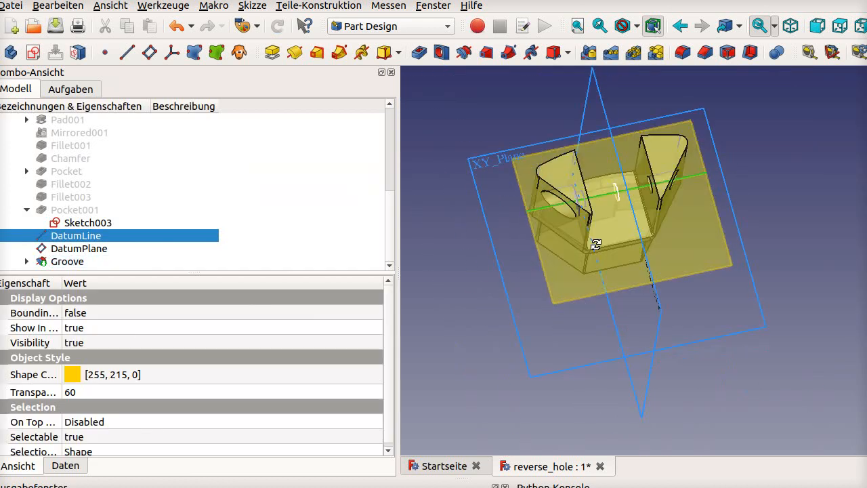
left_click(81, 249)
key("space")
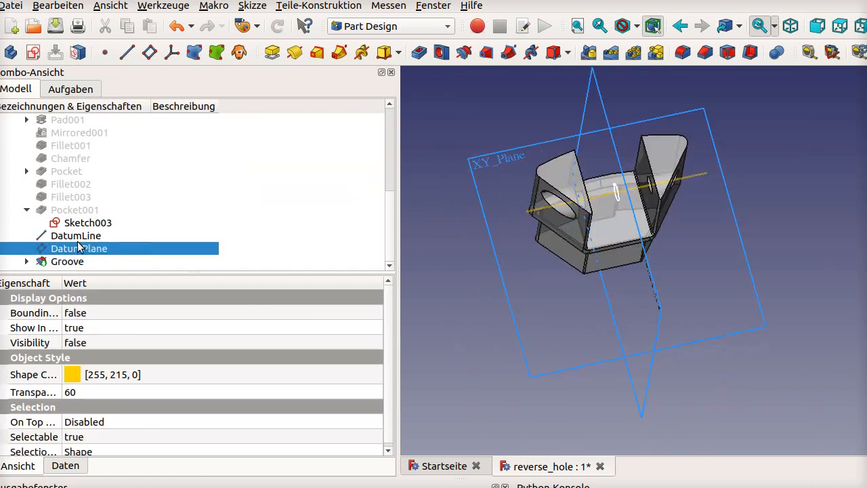
left_click(80, 236)
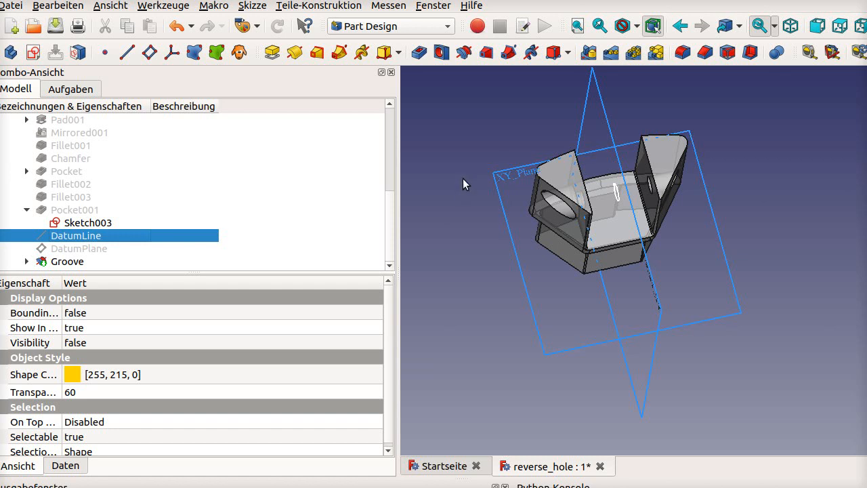
Mirror the Groove feature across the vertical sketch axis to repeat the recess on the opposite side
scroll(562, 125, "up", 4)
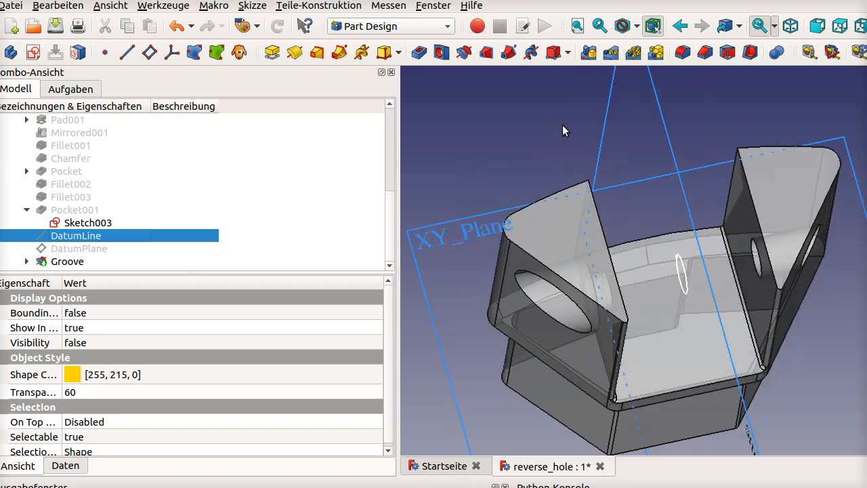
scroll(562, 125, "down", 2)
middle_click_drag(628, 174, 562, 193)
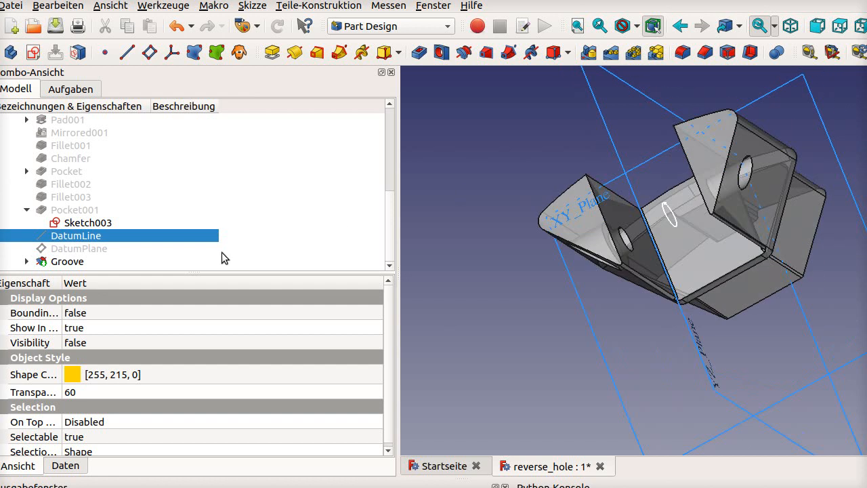
left_click(65, 262)
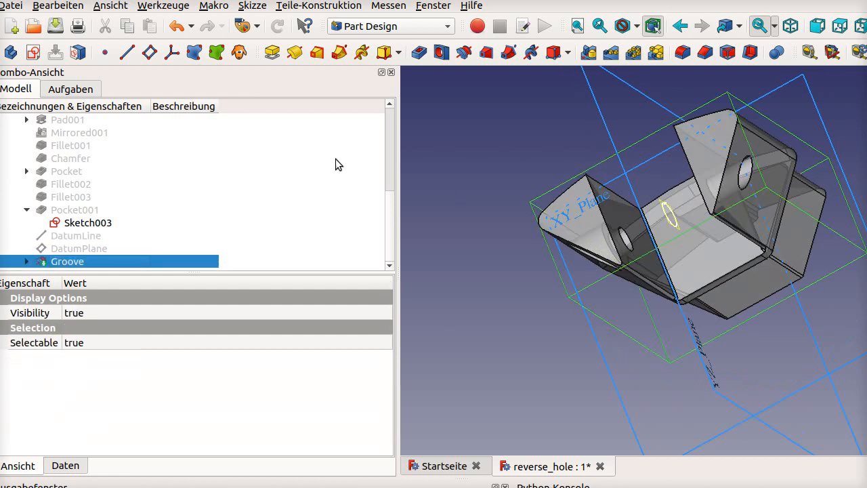
left_click(588, 52)
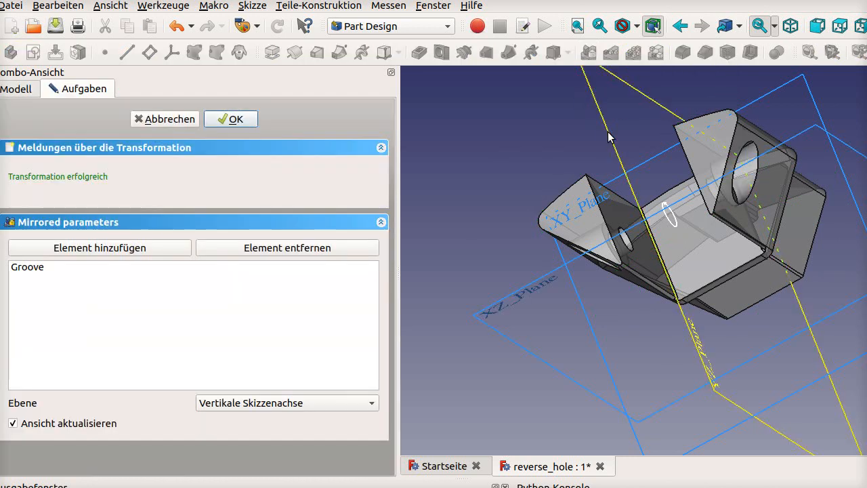
middle_click_drag(613, 140, 717, 140)
scroll(487, 127, "up", 2)
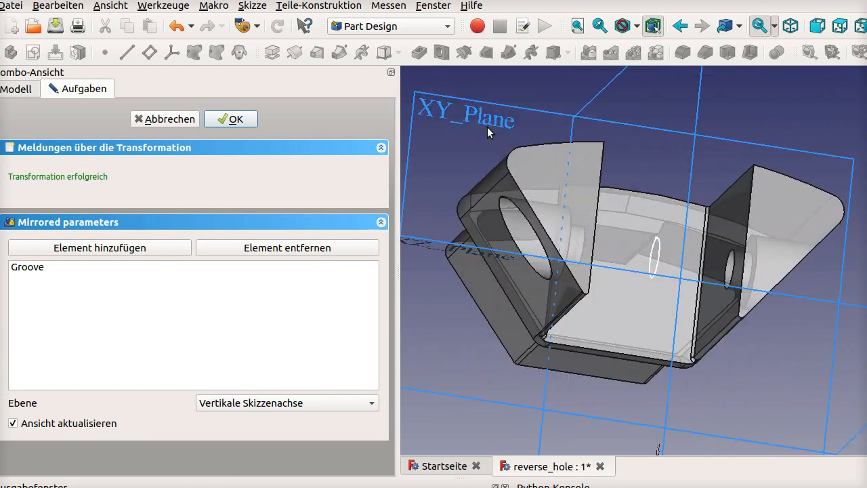
scroll(490, 126, "down", 2)
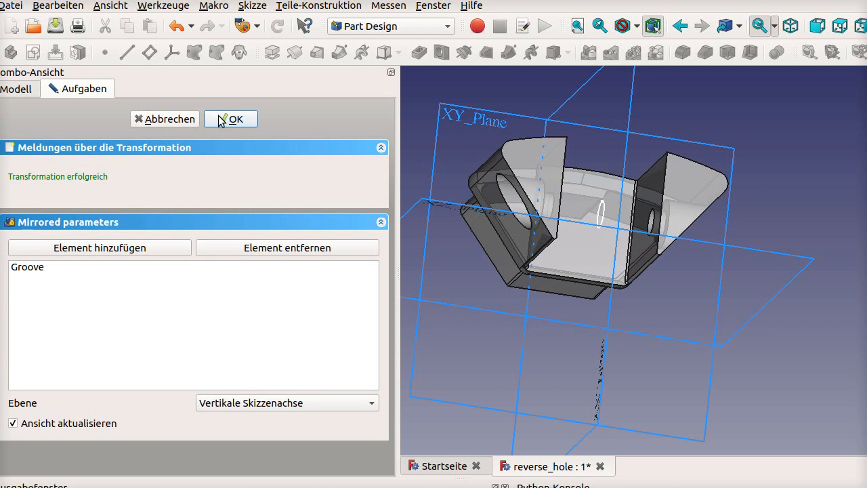
left_click(222, 120)
Hide Sketch003, the circle sketch belonging to Pocket001
middle_click_drag(472, 187, 506, 159)
scroll(601, 237, "up", 2)
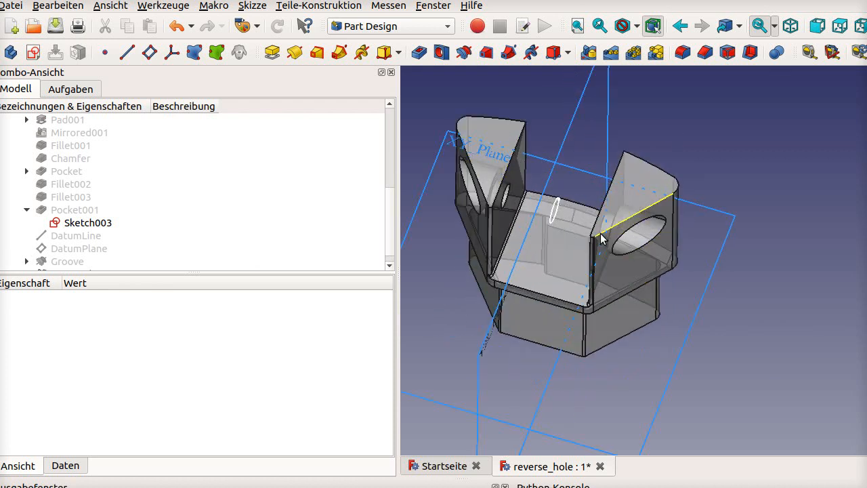
scroll(582, 225, "up", 4)
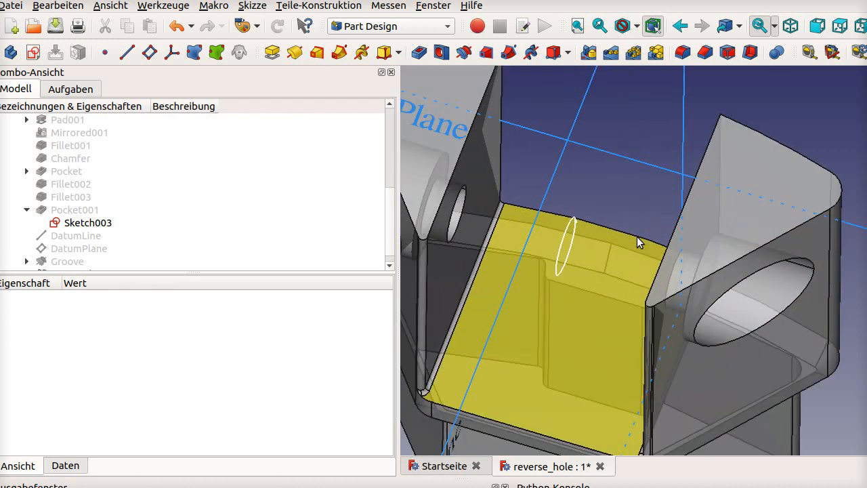
scroll(637, 237, "down", 2)
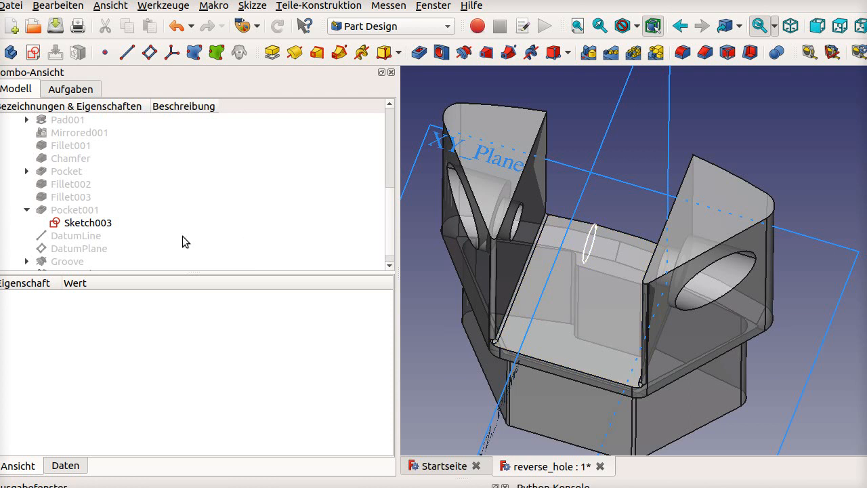
left_click(105, 224)
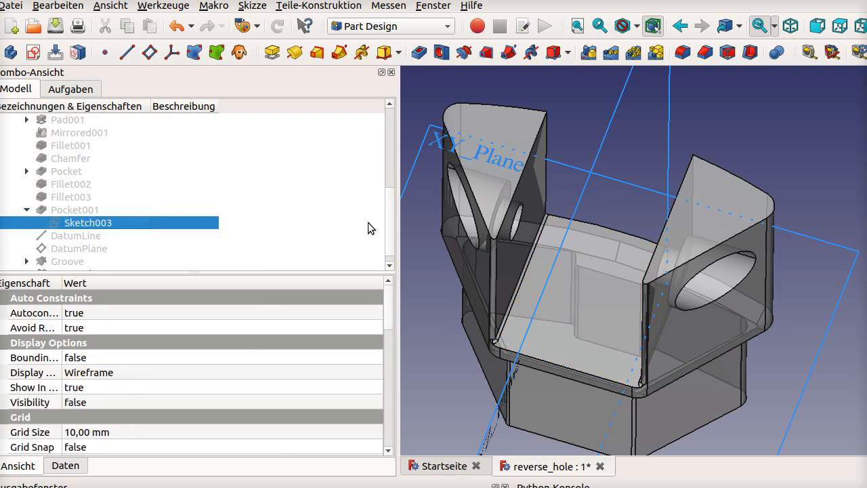
Hide the XY_Plane and YZ_Plane of the body's origin and view the finished holes
scroll(152, 190, "up", 5)
left_click(91, 187)
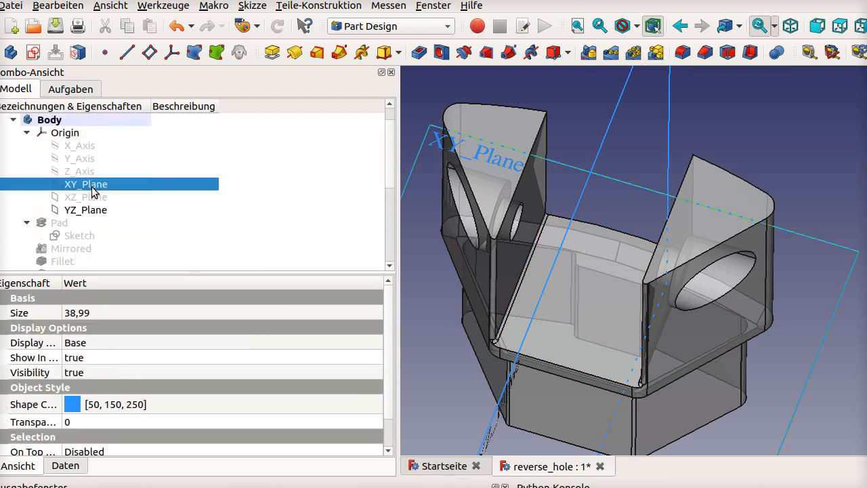
key("space")
left_click(88, 211)
key("space")
scroll(464, 214, "down", 2)
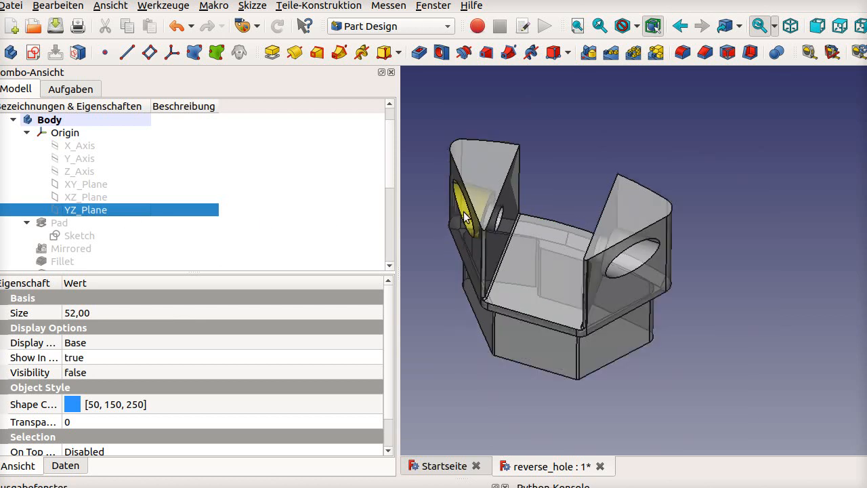
scroll(474, 202, "up", 2)
middle_click_drag(474, 202, 472, 179)
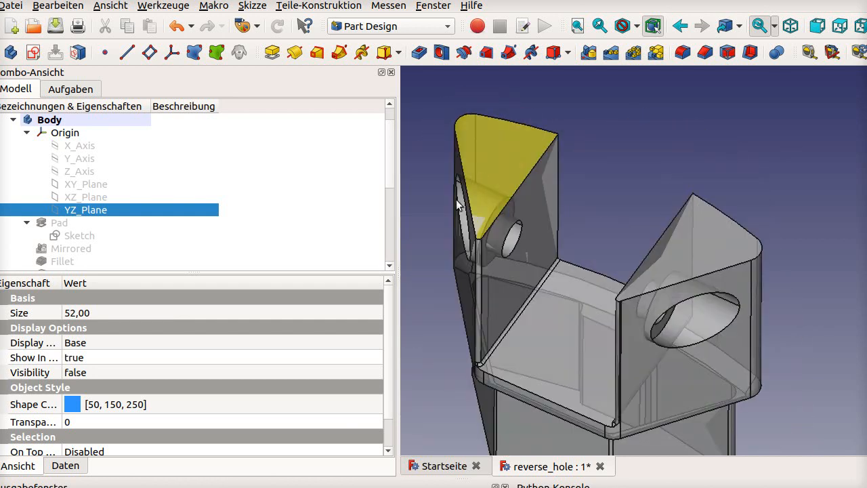